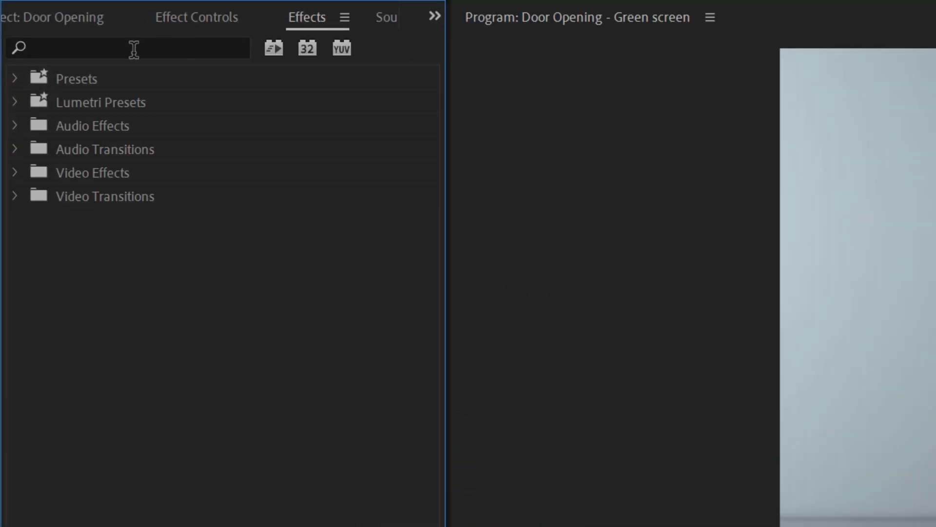
# - Find Ultra Key by searching 'ultra' and apply it to the door clip
pyautogui.click(134, 49)
pyautogui.write('ultra')
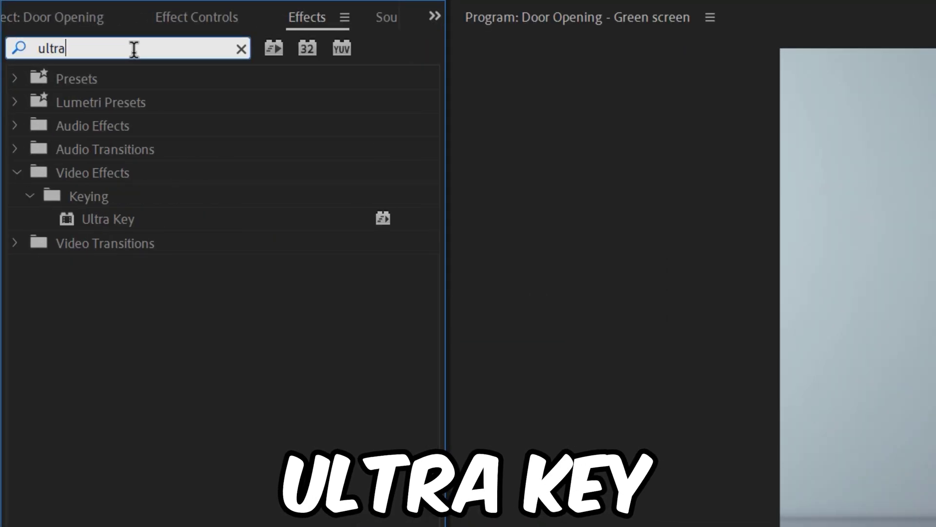
pyautogui.moveTo(81, 221); pyautogui.dragTo(190, 400)
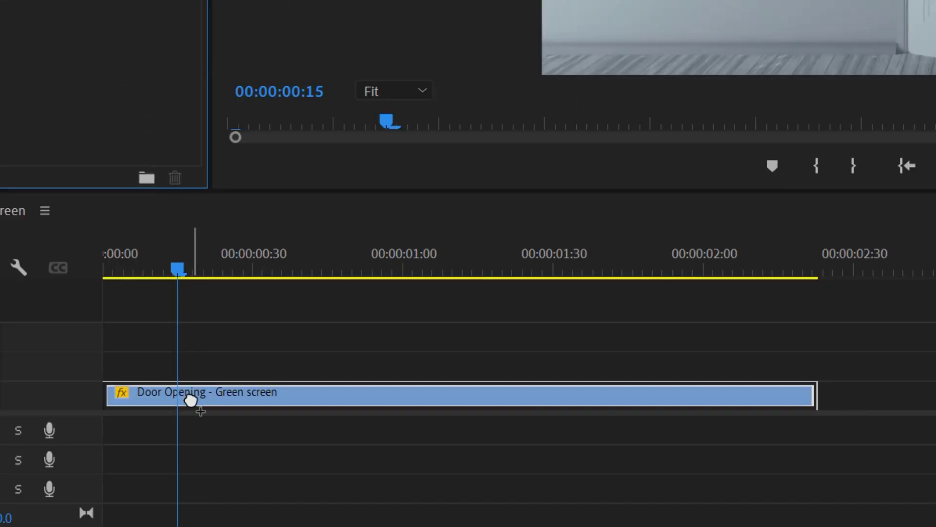
# - Sample the green door gap as the Ultra Key's key colour in Effect Controls
pyautogui.click(138, 32)
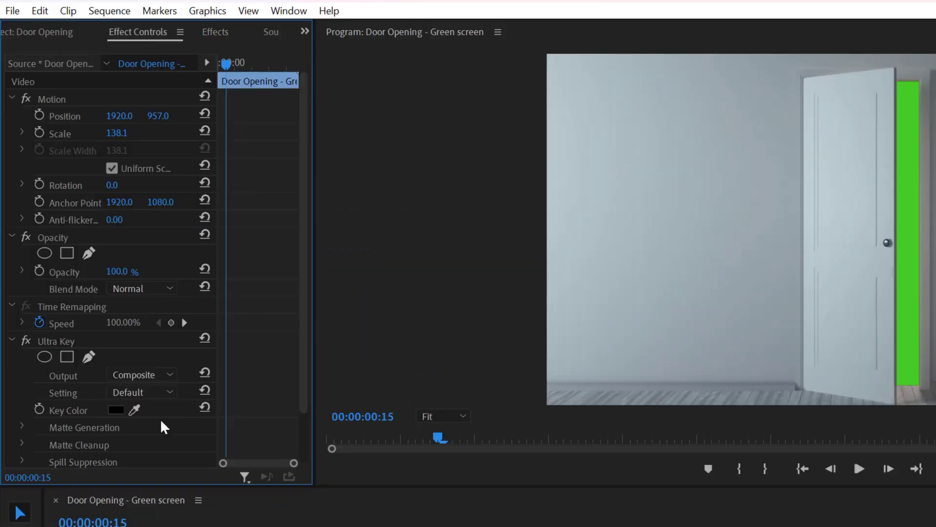
pyautogui.moveTo(311, 359); pyautogui.dragTo(420, 359)
pyautogui.scroll(-3, 145, 365)
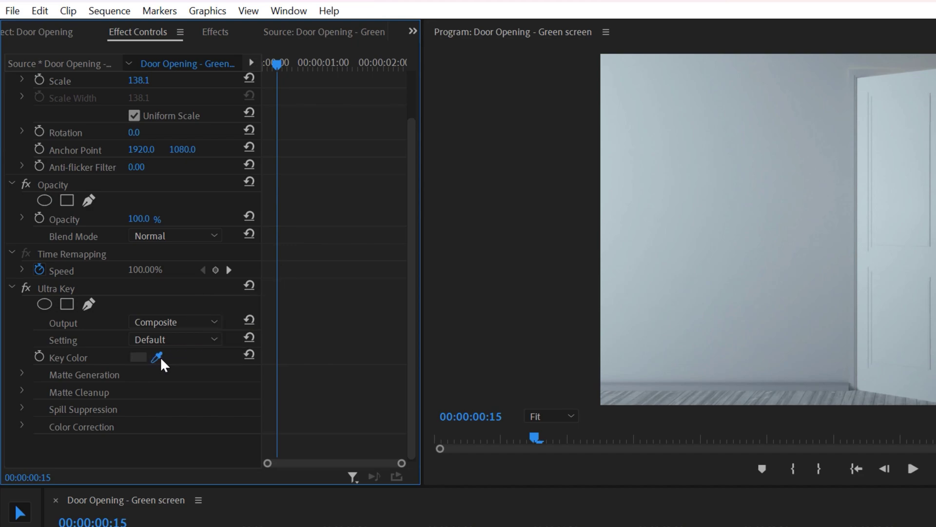
pyautogui.click(158, 358)
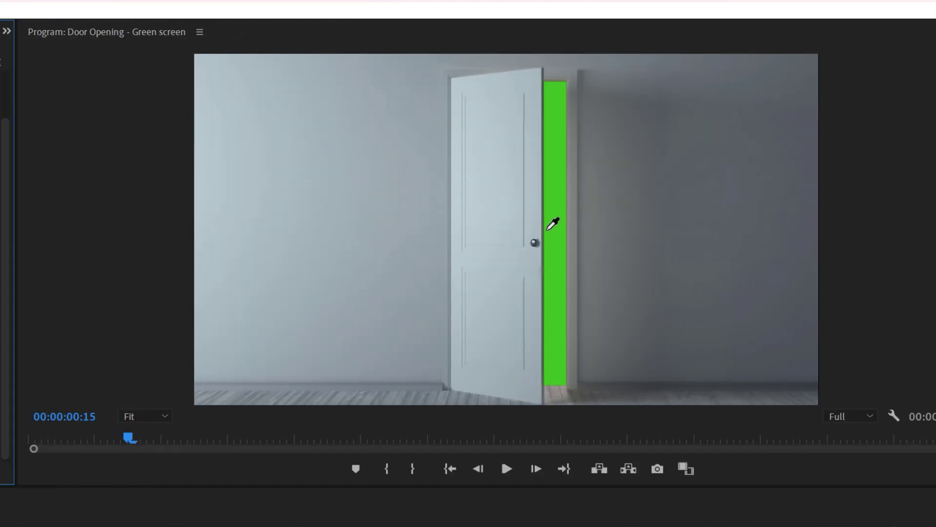
pyautogui.click(556, 220)
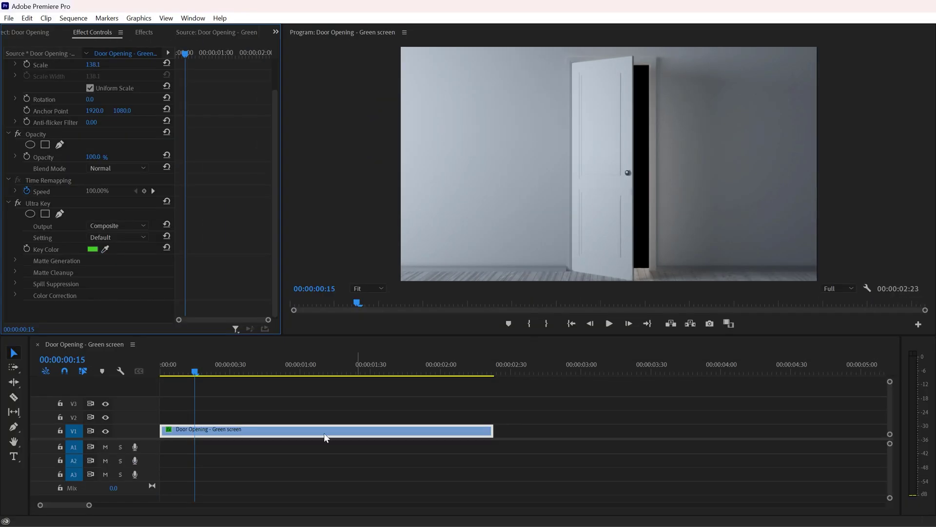
# - Place the mountain Background video on V1 under the door clip, trimmed at the door clip's end
pyautogui.moveTo(194, 373)
pyautogui.mouseDown()
pyautogui.moveTo(384, 372)
pyautogui.moveTo(207, 370)
pyautogui.mouseUp()
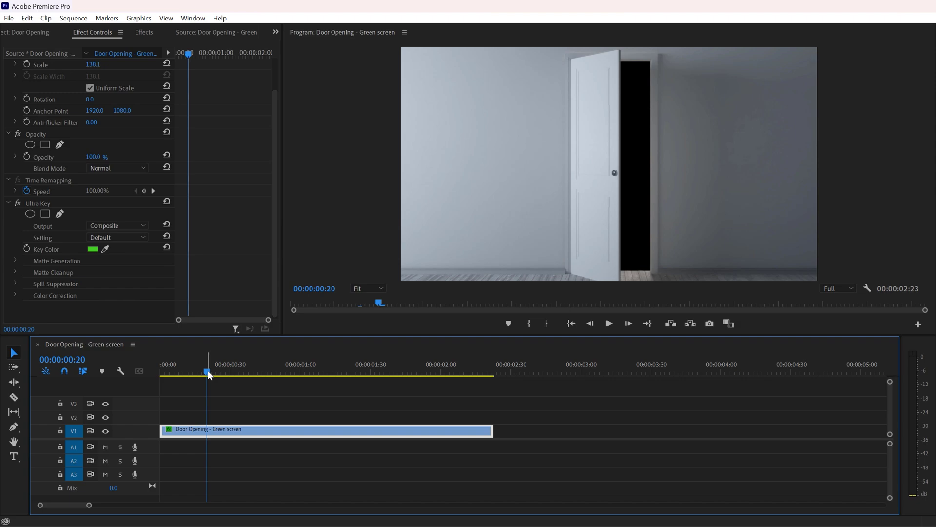
pyautogui.click(42, 32)
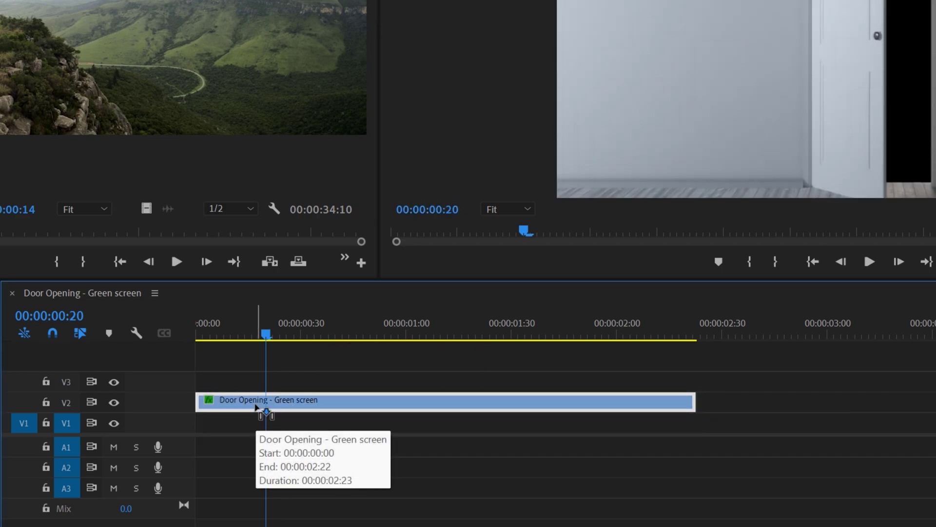
pyautogui.moveTo(143, 205); pyautogui.dragTo(200, 423)
pyautogui.click(698, 326)
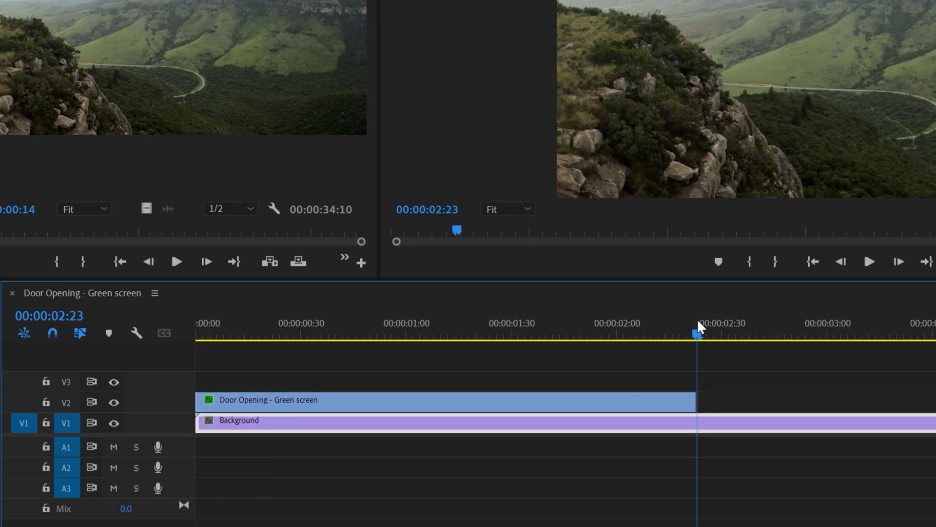
pyautogui.hotkey('ctrl', 'k')
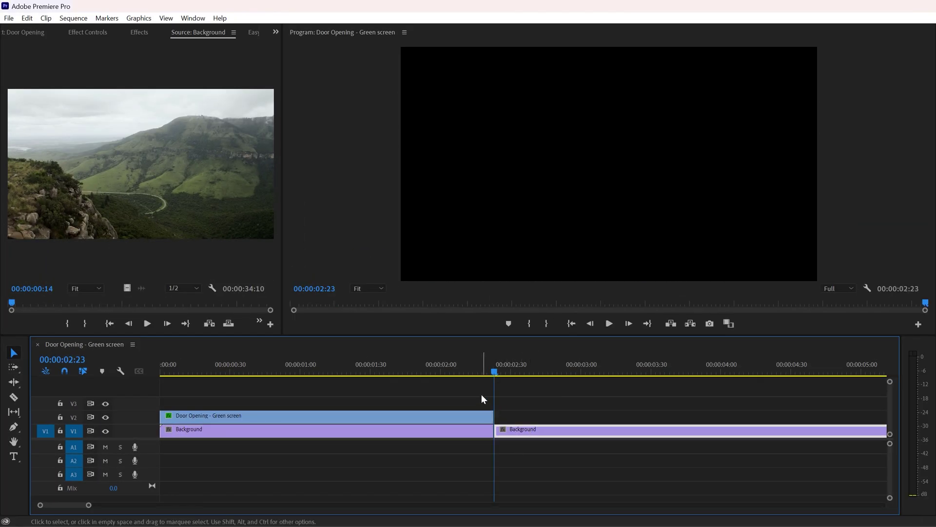
pyautogui.press('Delete')
pyautogui.moveTo(493, 367); pyautogui.dragTo(165, 378)
# - Play back the door-opening transition from the start
pyautogui.press('`')
pyautogui.click(469, 509)
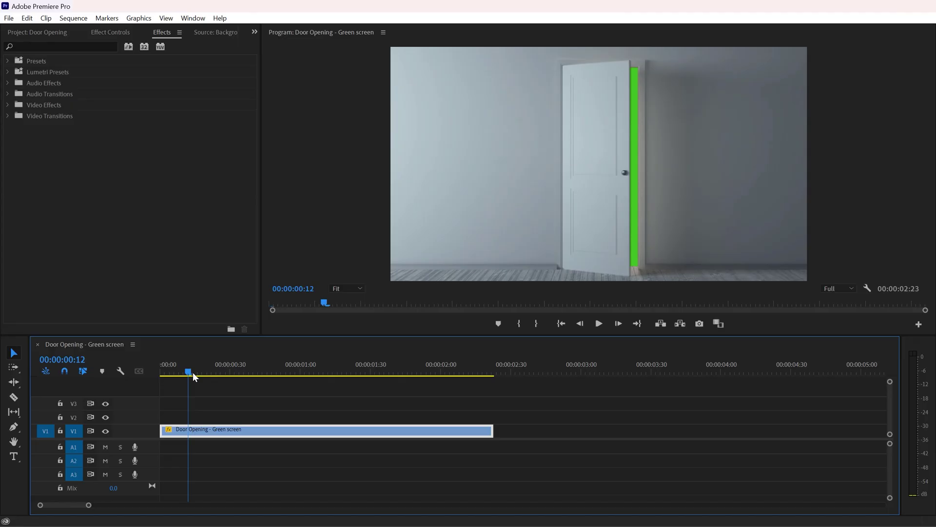
pyautogui.moveTo(192, 373); pyautogui.dragTo(214, 373)
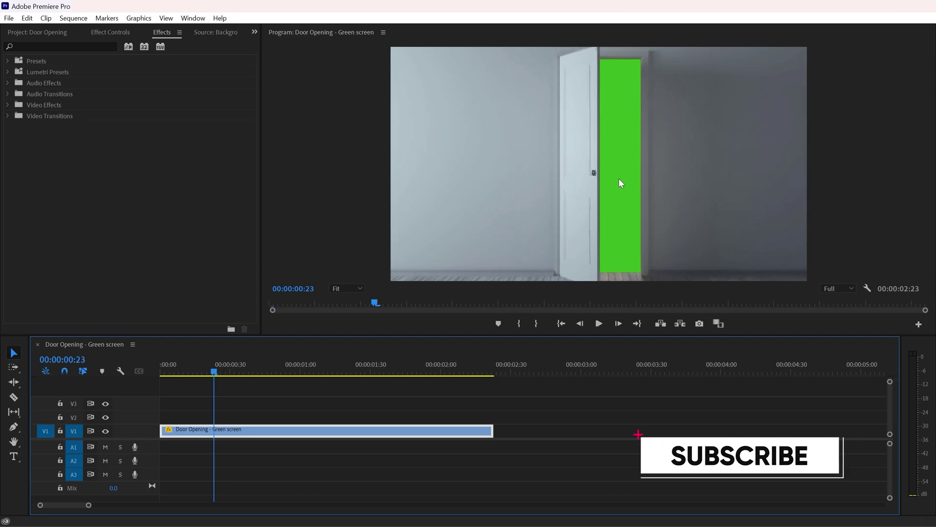
# - At frame 7, add a new Mask (1) to the door clip's Opacity
pyautogui.click(177, 373)
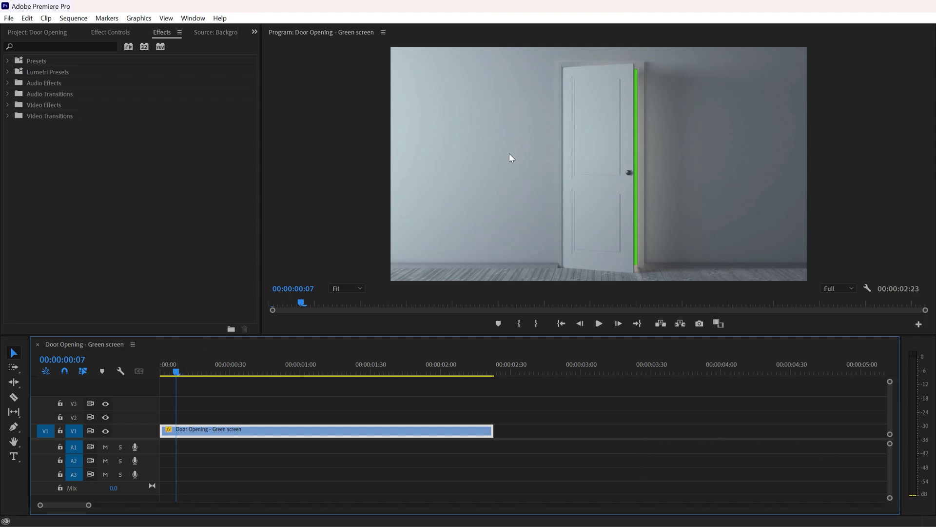
pyautogui.click(116, 32)
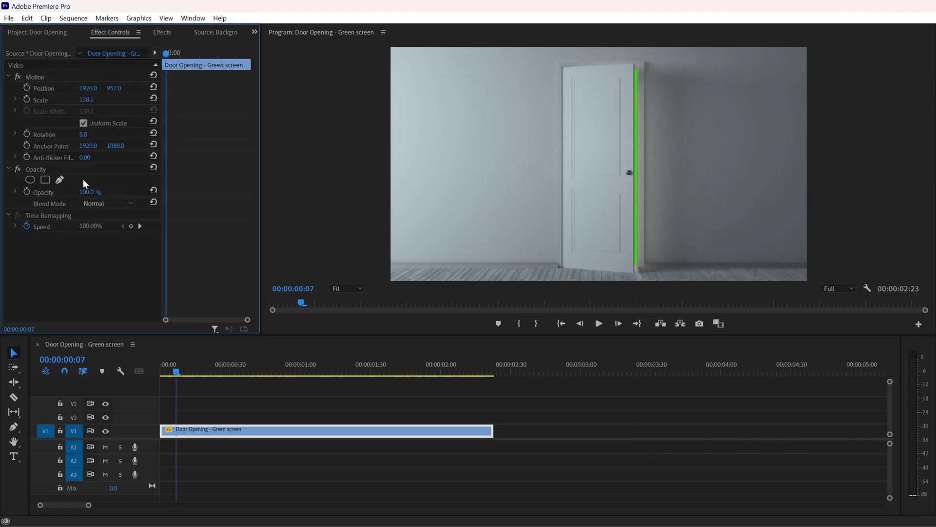
pyautogui.click(45, 179)
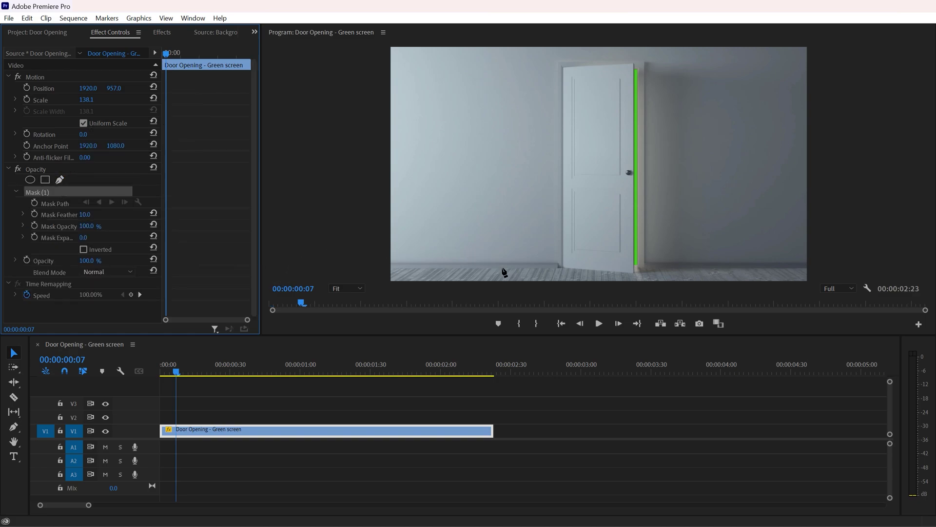
# - Zoom the Program monitor to 150% to frame the green door gap
pyautogui.click(354, 288)
pyautogui.click(355, 362)
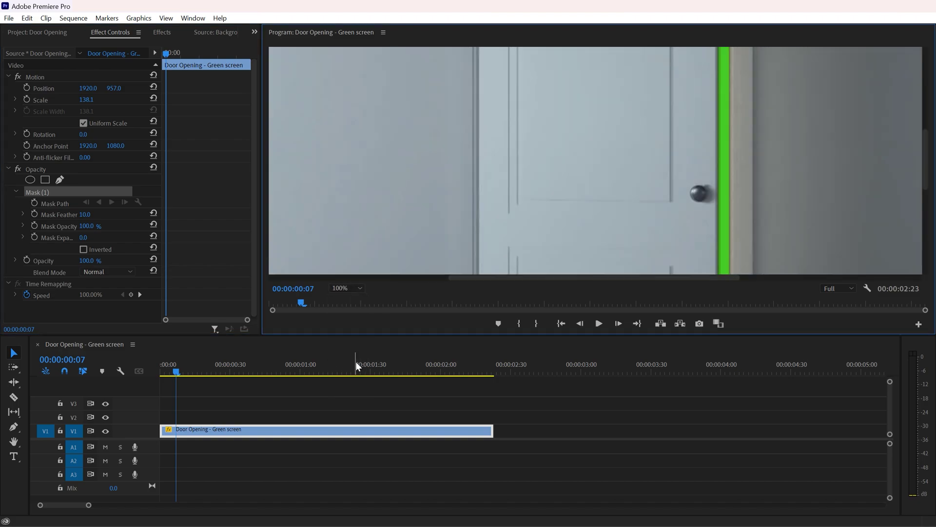
pyautogui.moveTo(668, 277); pyautogui.dragTo(723, 277)
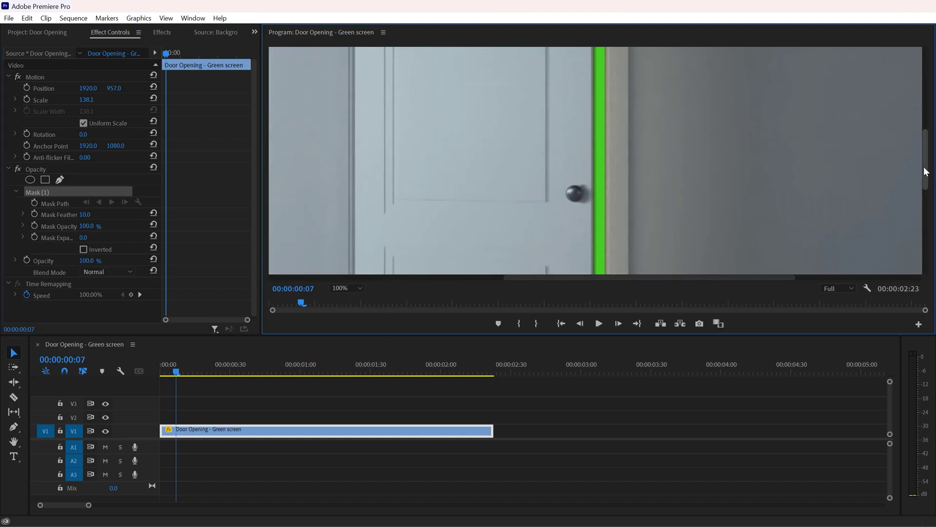
pyautogui.scroll(3, 630, 115)
pyautogui.scroll(-5, 915, 232)
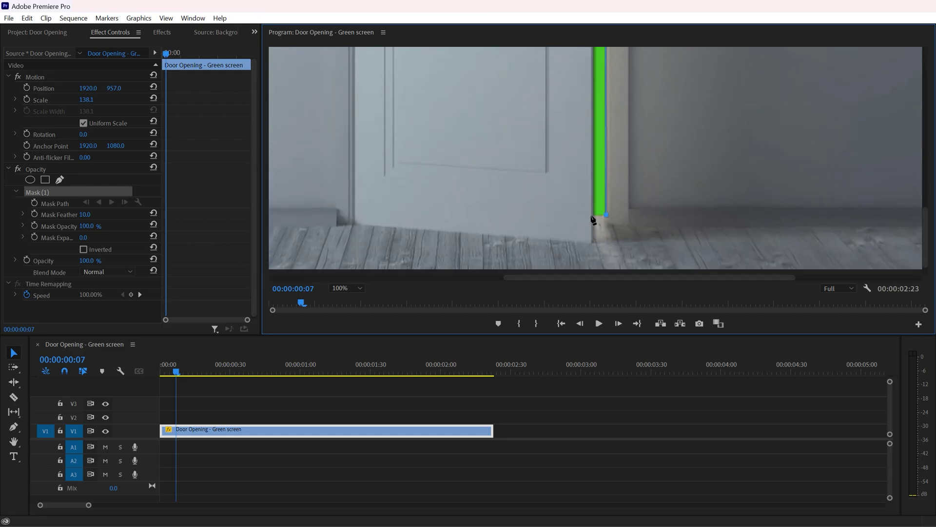
pyautogui.click(354, 288)
pyautogui.click(356, 373)
pyautogui.scroll(-3, 493, 156)
pyautogui.hscroll(4, 493, 156)
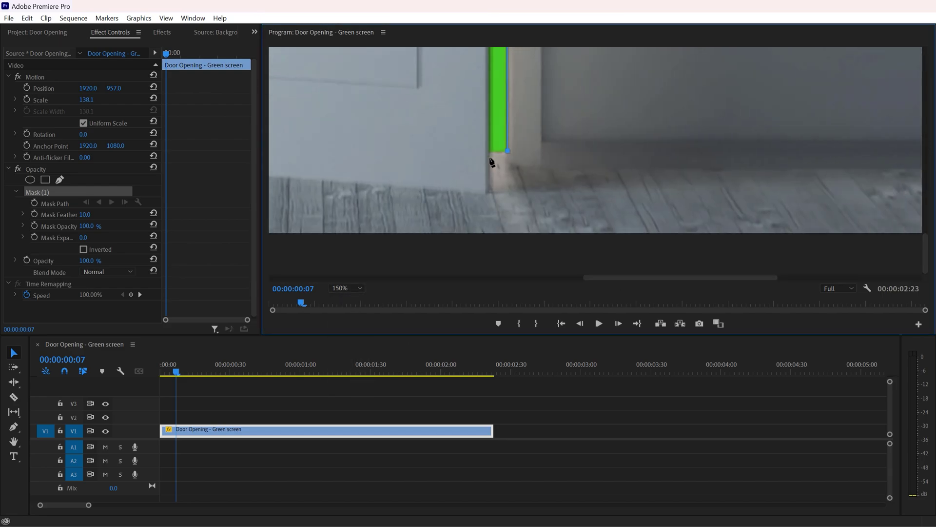
pyautogui.scroll(5, 491, 130)
# - Close the mask around the green gap, set feather to 0.0, and invert it
pyautogui.click(489, 128)
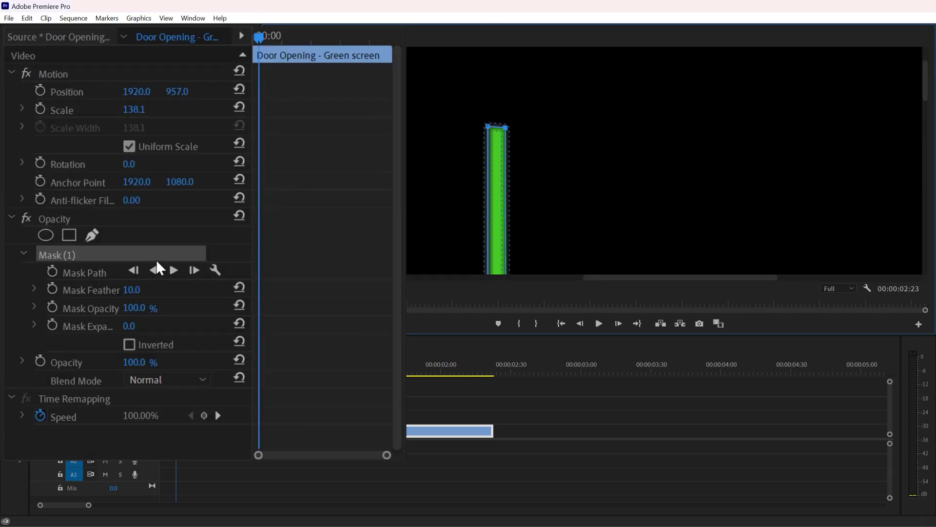
pyautogui.moveTo(130, 289); pyautogui.dragTo(113, 289)
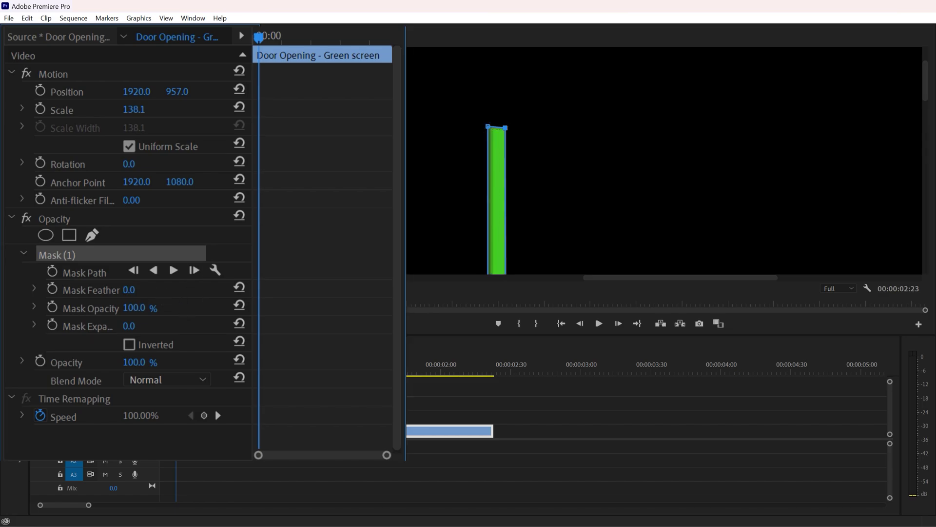
pyautogui.click(130, 345)
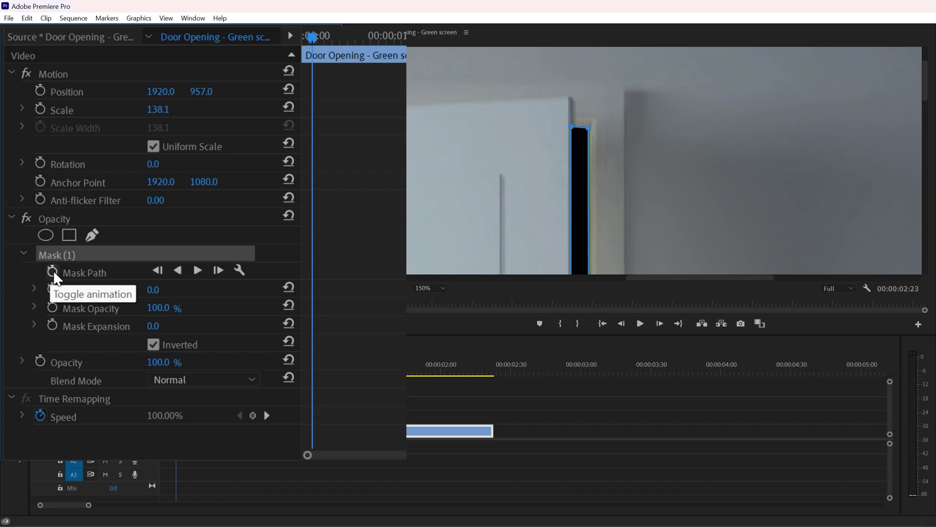
# - Keyframe the Mask Path frame by frame, widening the mask to follow the opening door
pyautogui.click(53, 271)
pyautogui.press('Right')
pyautogui.press('Right')
pyautogui.press('Right')
pyautogui.press('Right')
pyautogui.press('Right')
pyautogui.press('Right')
pyautogui.press('Right')
pyautogui.press('Right')
pyautogui.press('Right')
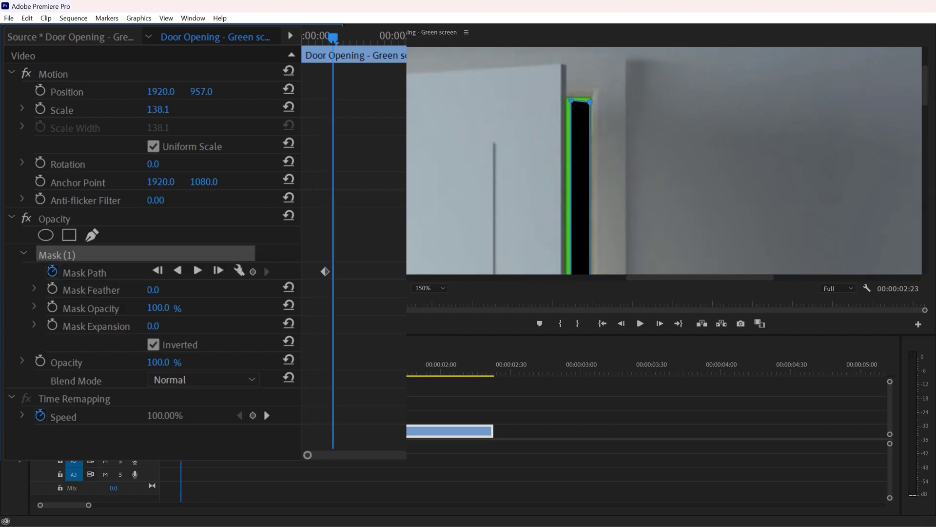
pyautogui.press('Right')
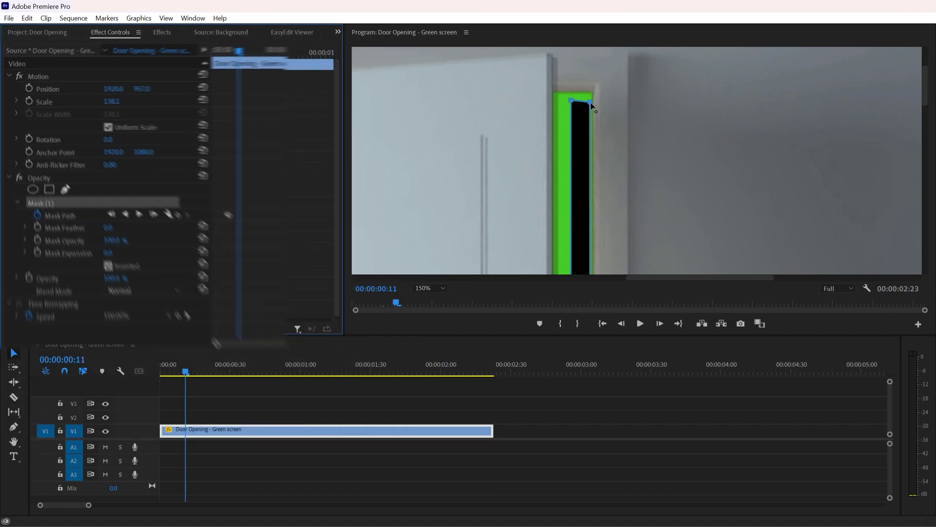
pyautogui.moveTo(580, 168); pyautogui.dragTo(571, 167)
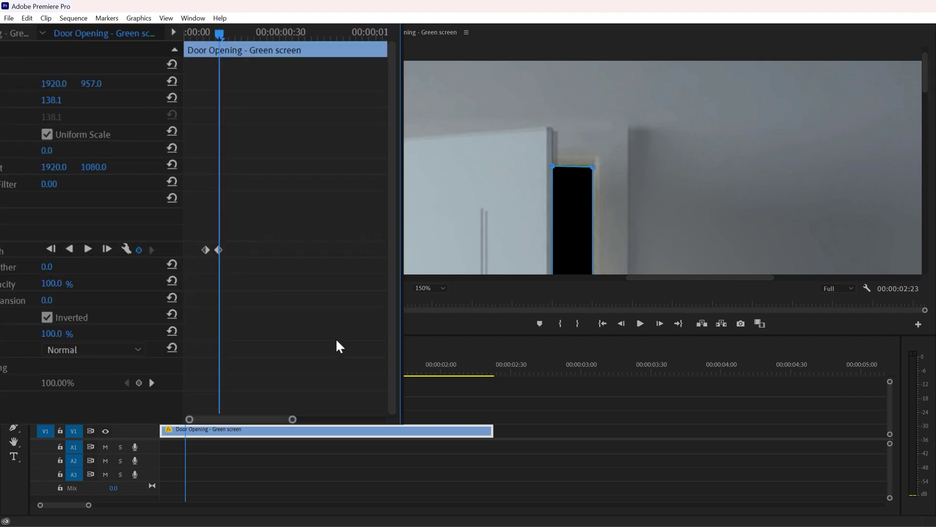
pyautogui.press('Right')
pyautogui.press('Right')
pyautogui.press('Right')
pyautogui.press('Right')
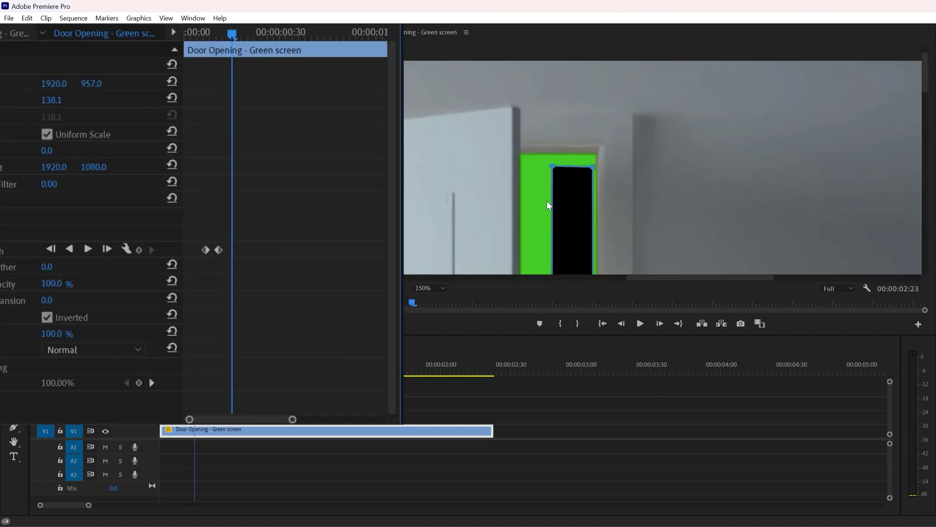
pyautogui.moveTo(592, 168); pyautogui.dragTo(598, 154)
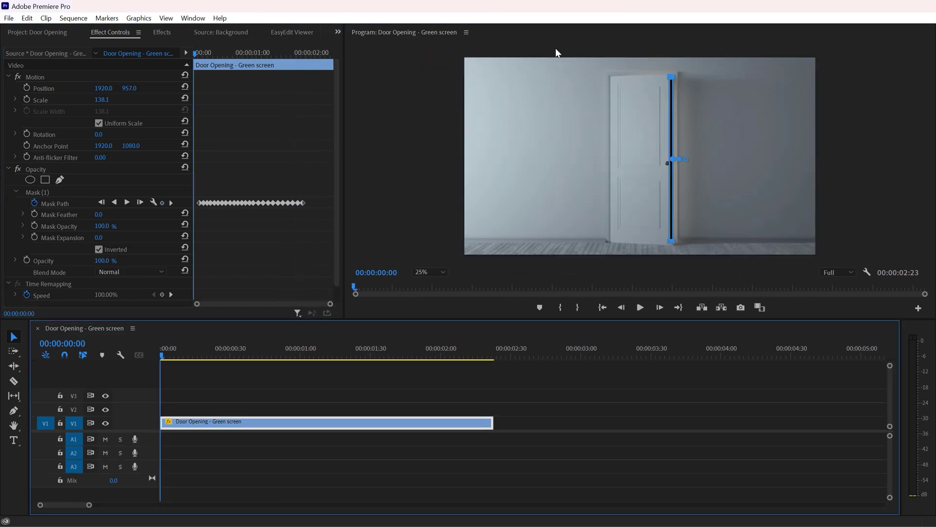
pyautogui.click(361, 388)
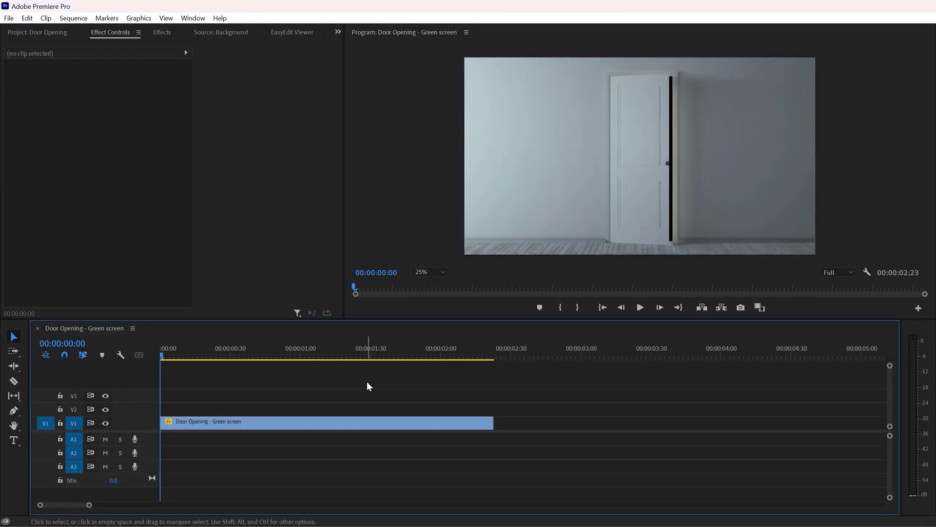
pyautogui.press('`')
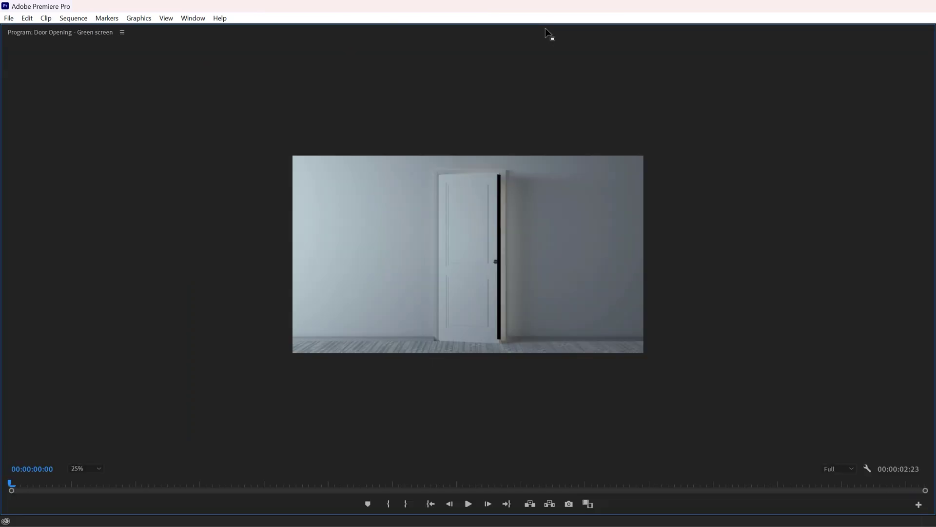
pyautogui.click(86, 468)
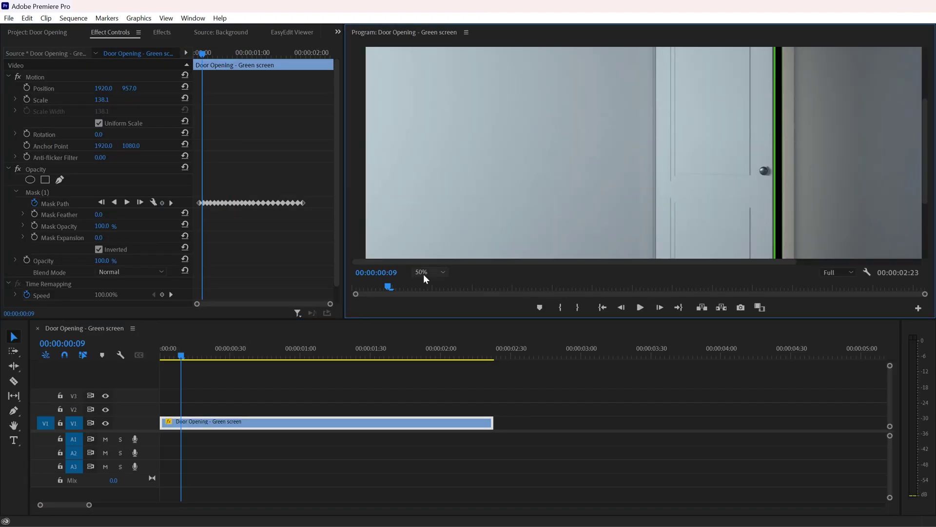
pyautogui.click(428, 272)
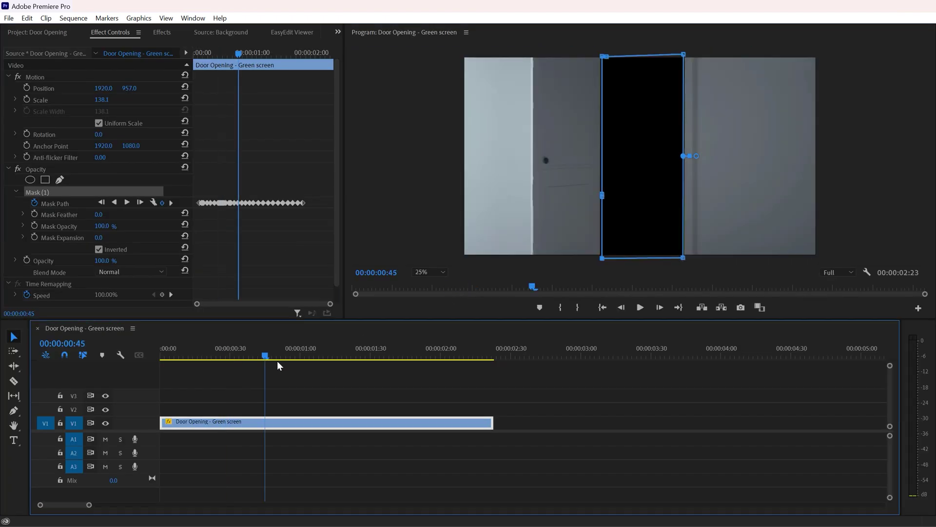
pyautogui.press('Home')
pyautogui.click(263, 408)
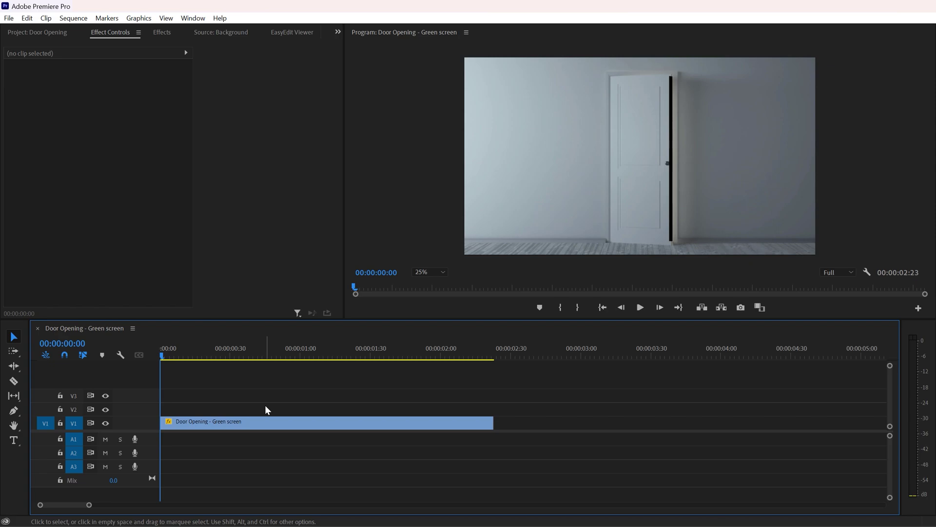
# - Move the door clip to V2 and place the mountain Background clip beneath it on V1
pyautogui.click(209, 420)
pyautogui.moveTo(206, 424); pyautogui.dragTo(207, 413)
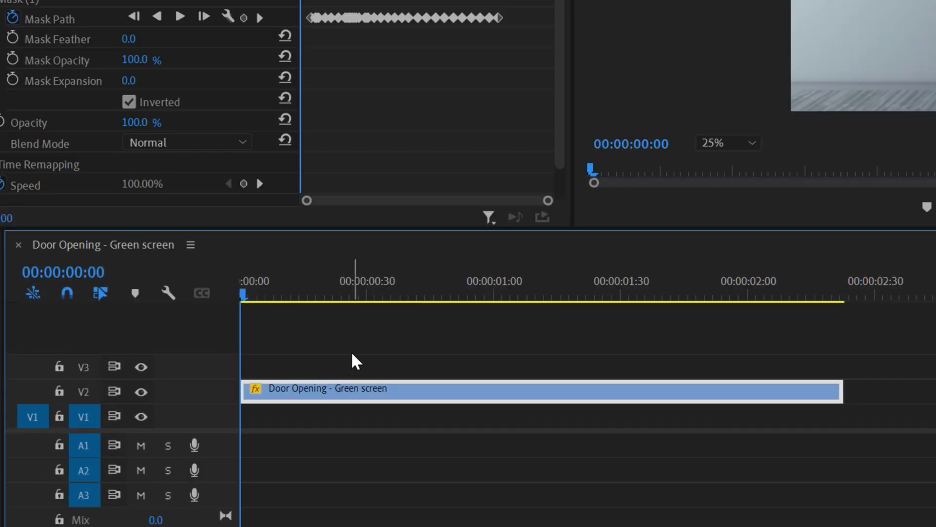
pyautogui.hotkey('shift', '1')
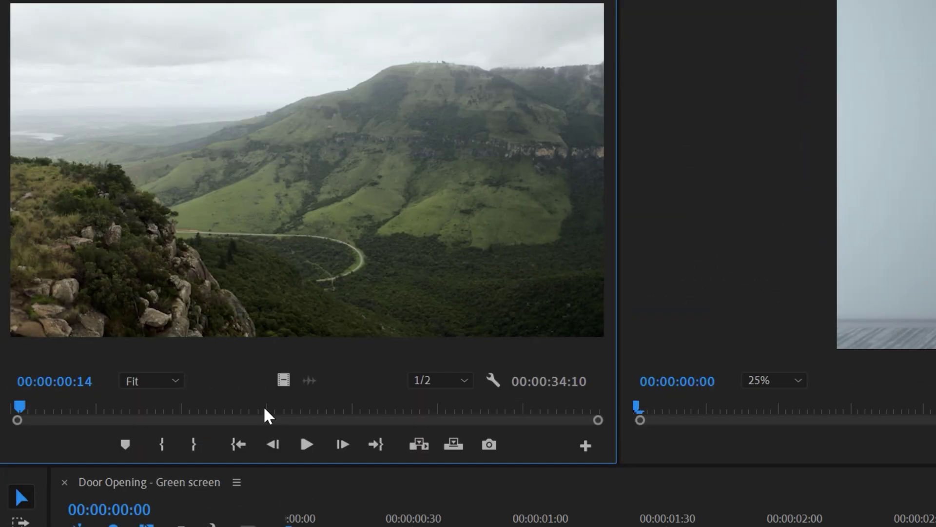
pyautogui.moveTo(219, 176); pyautogui.dragTo(238, 399)
pyautogui.click(836, 264)
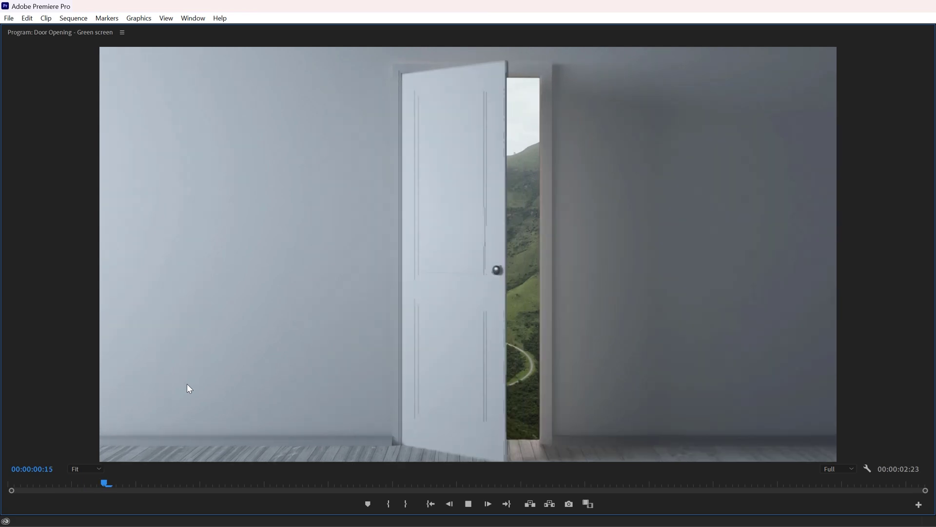
pyautogui.press('space')
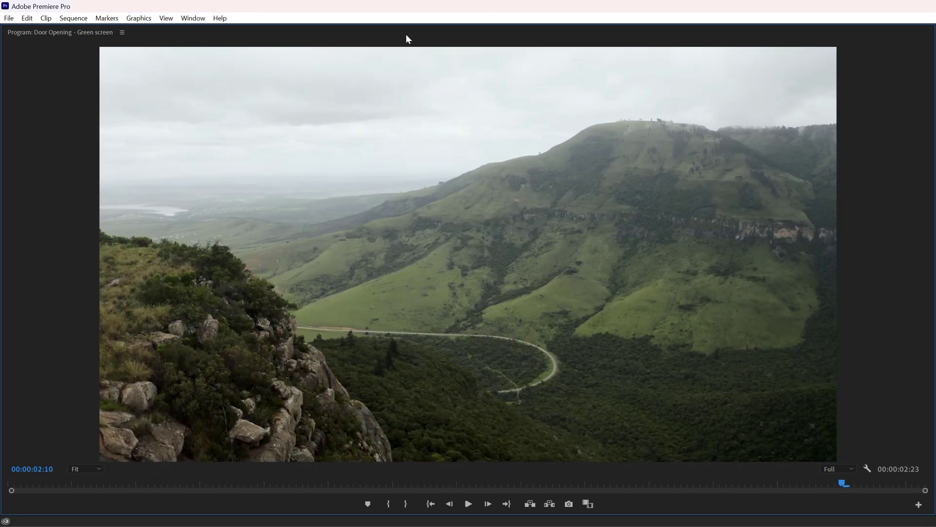
pyautogui.press('`')
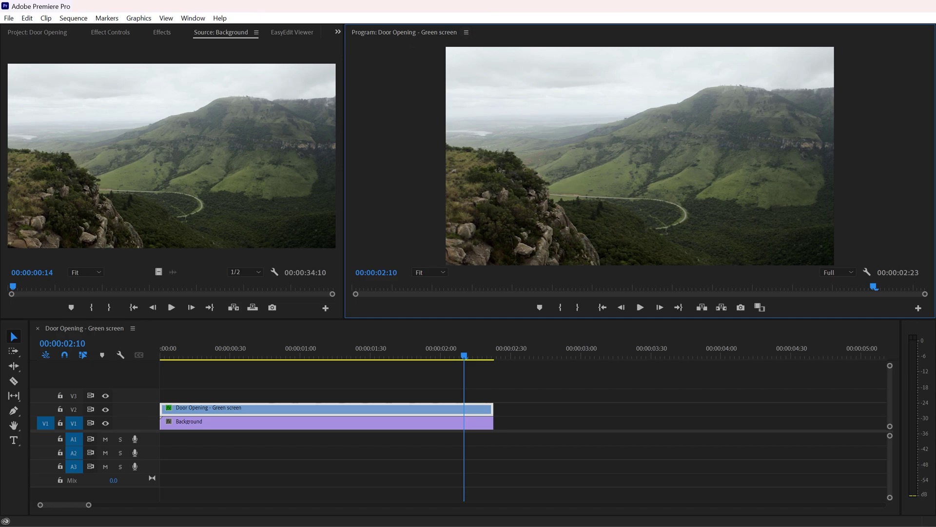
# - Search 'dip to wh' and apply Dip to White to the Background clip's start
pyautogui.click(200, 348)
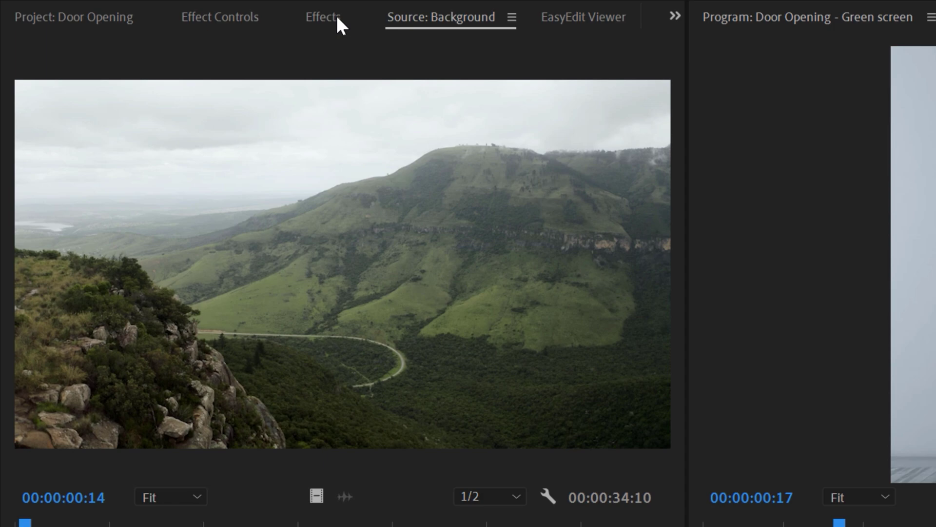
pyautogui.click(165, 33)
pyautogui.click(209, 43)
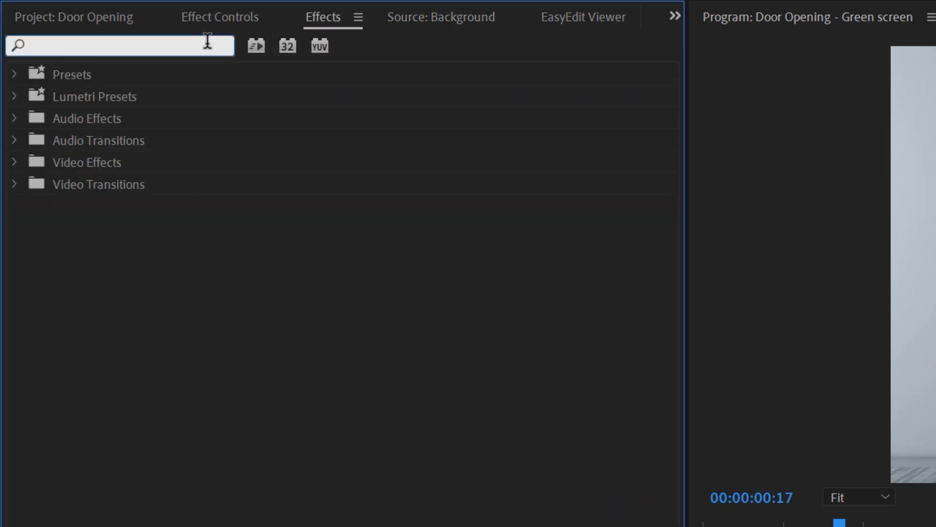
pyautogui.write('dip')
pyautogui.write(' to white')
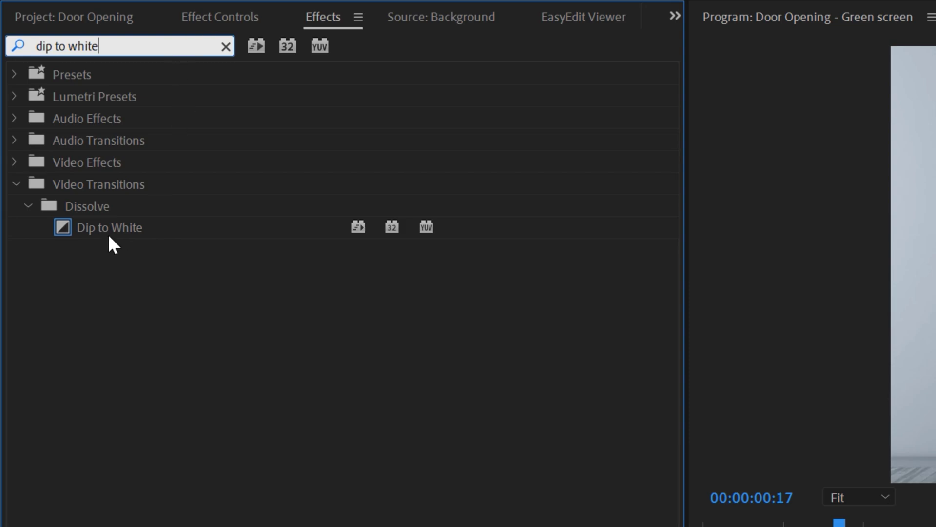
pyautogui.click(137, 228)
pyautogui.moveTo(109, 222); pyautogui.dragTo(205, 370)
pyautogui.click(641, 307)
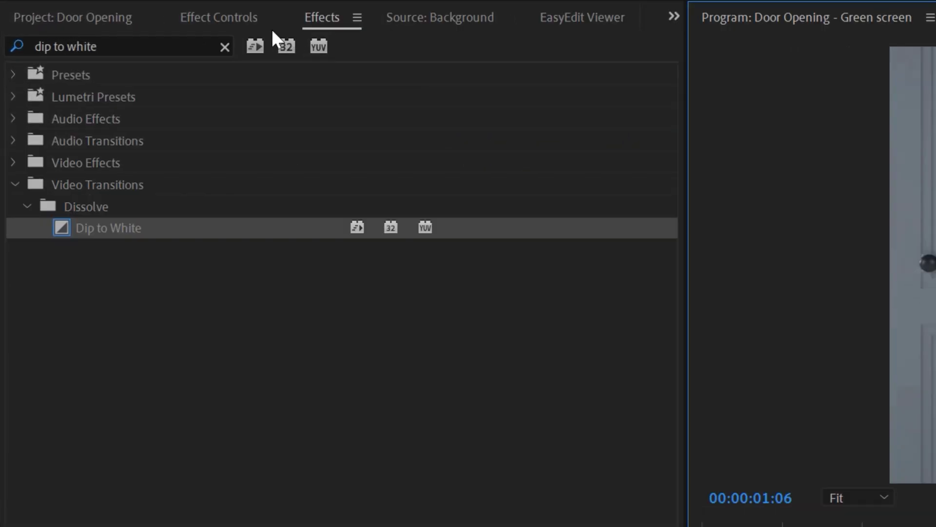
# - Keyframe the Background clip's Scale from 100 at its start to 130 at its end
pyautogui.click(119, 33)
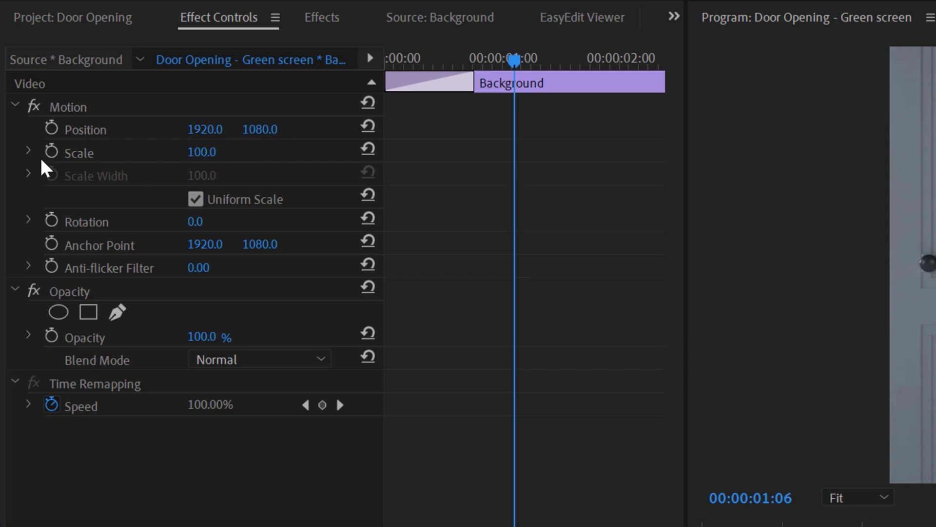
pyautogui.click(52, 152)
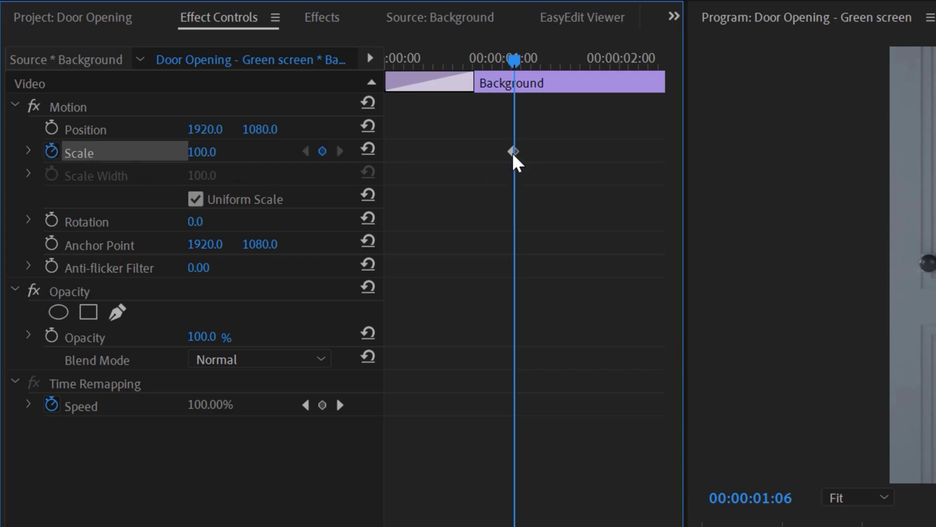
pyautogui.moveTo(514, 152); pyautogui.dragTo(387, 153)
pyautogui.click(207, 152)
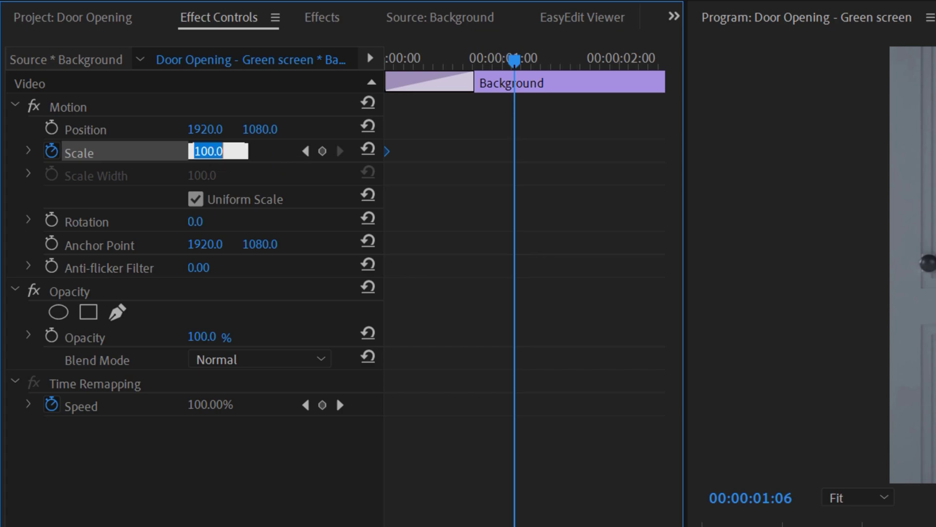
pyautogui.write('130')
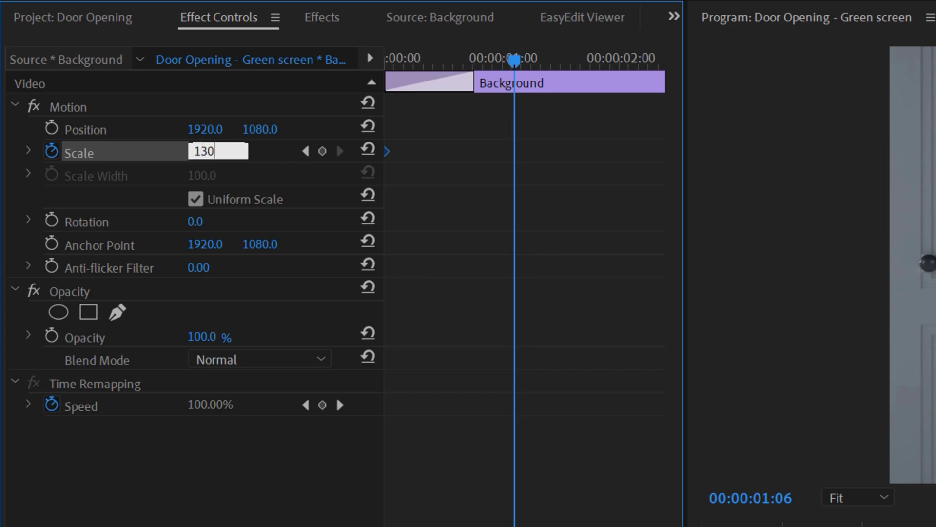
pyautogui.press('Return')
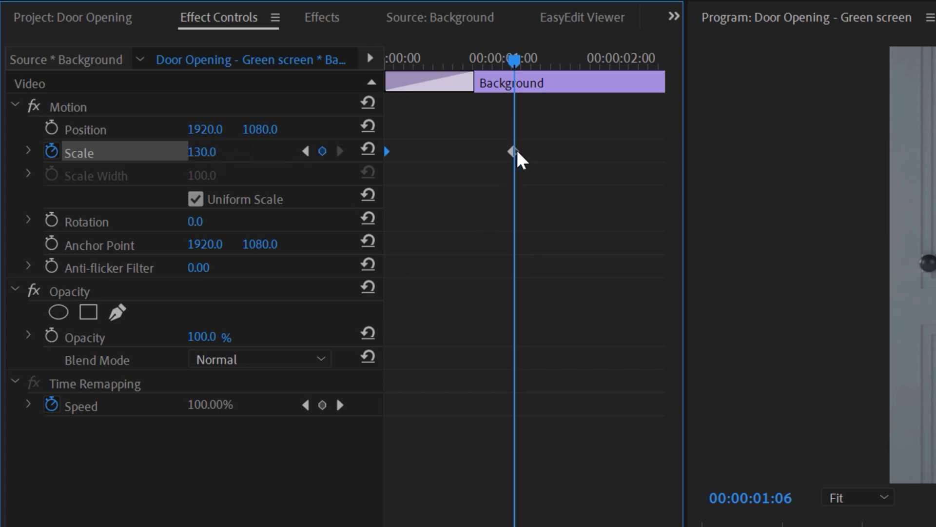
pyautogui.moveTo(514, 152); pyautogui.dragTo(687, 161)
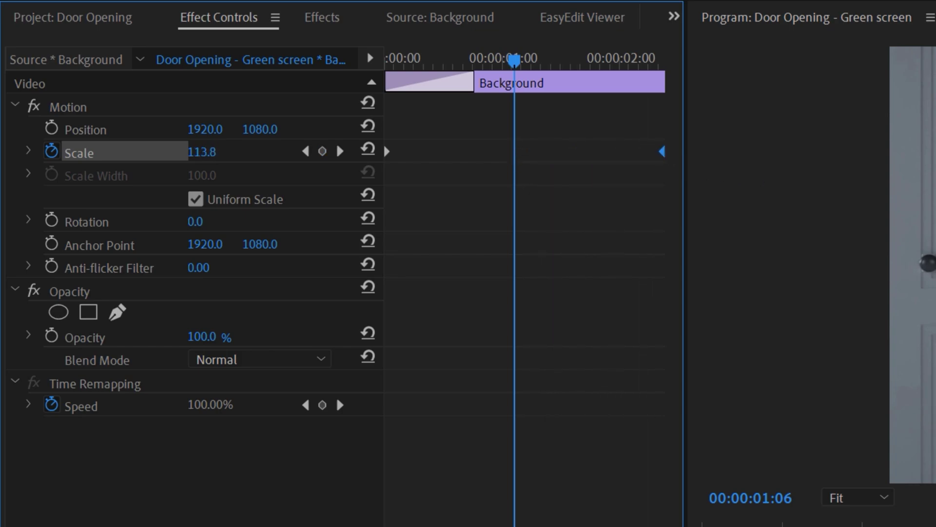
pyautogui.moveTo(244, 361); pyautogui.dragTo(221, 365)
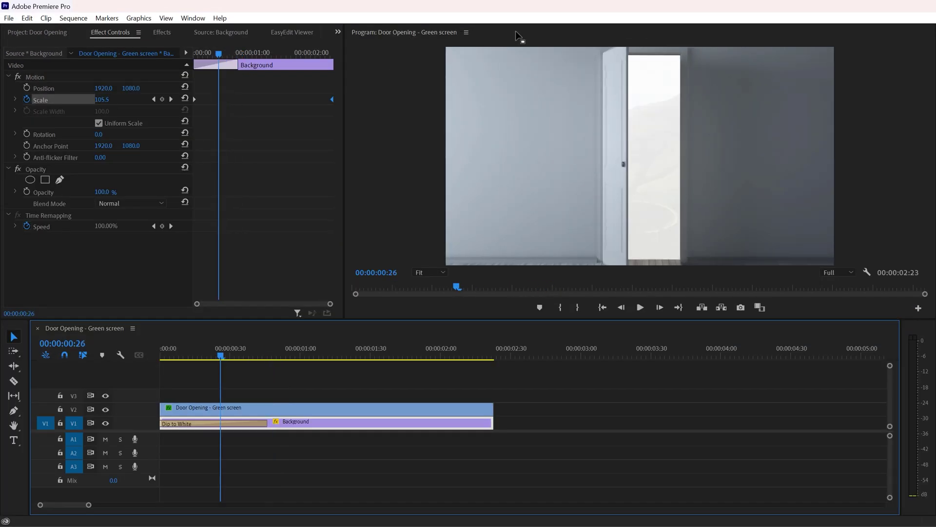
pyautogui.press('`')
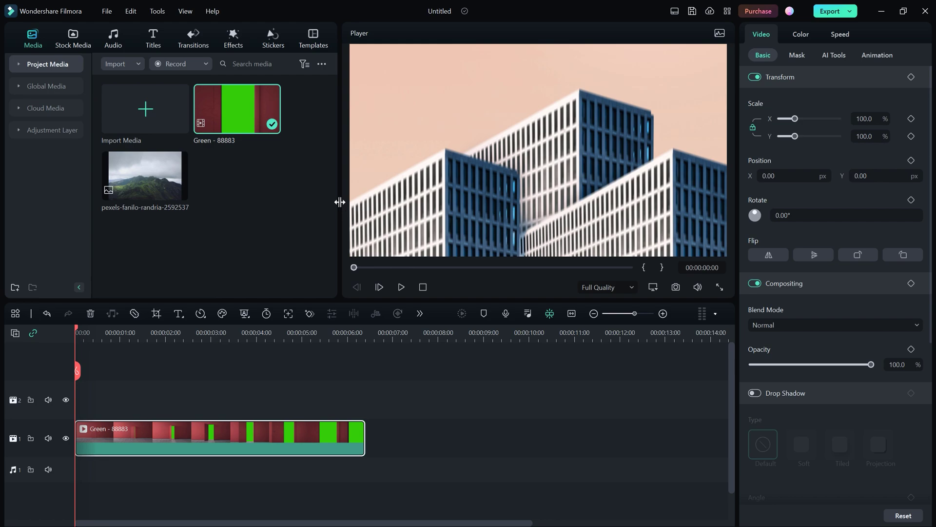
# - Preview the Blurry Roll 1 transition in Filmora, then scrub to where the door opens
pyautogui.click(195, 38)
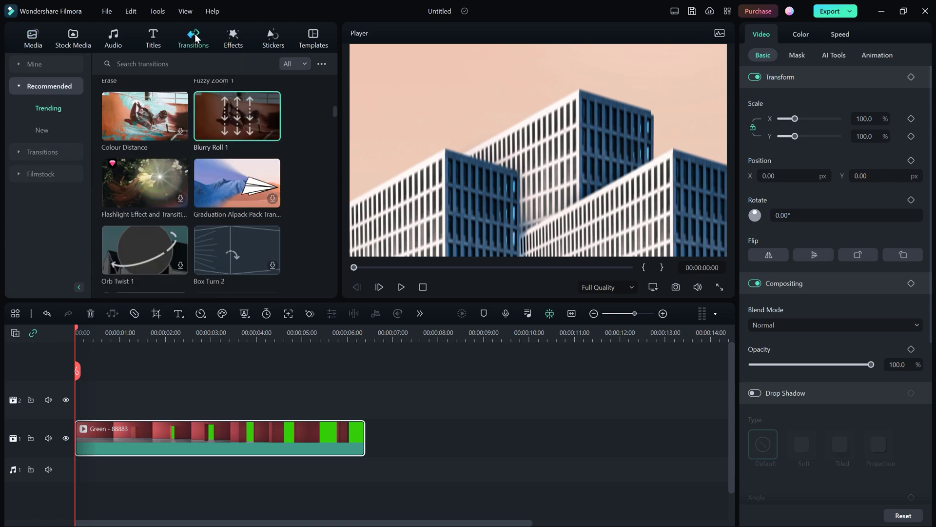
pyautogui.scroll(2, 306, 136)
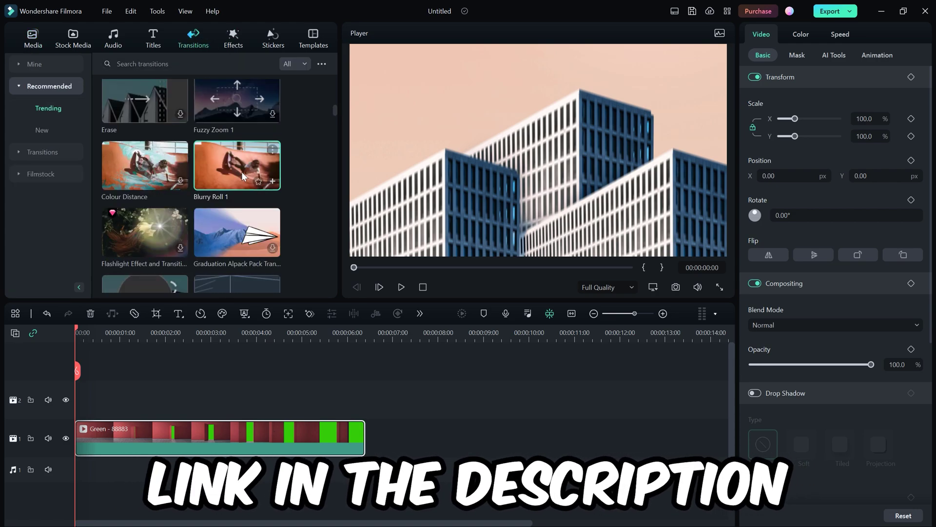
pyautogui.click(241, 172)
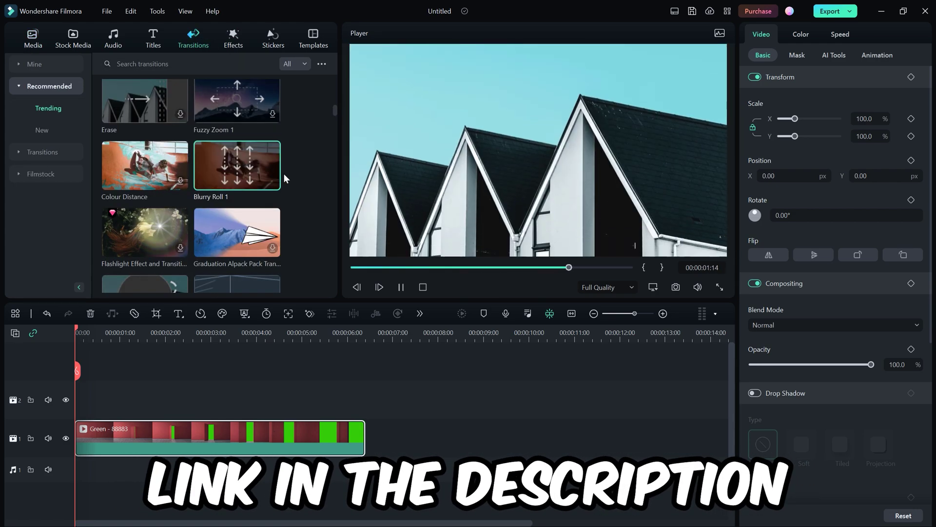
pyautogui.scroll(-3, 284, 174)
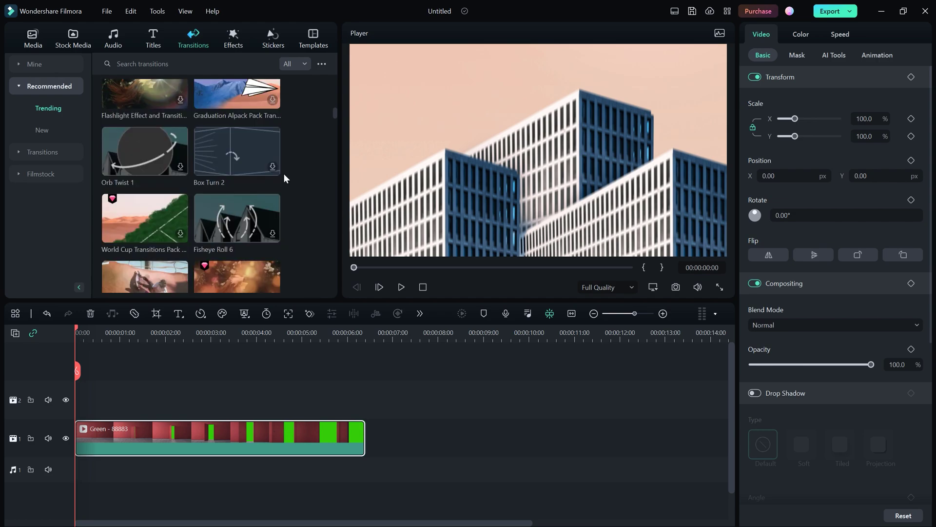
pyautogui.click(33, 37)
pyautogui.moveTo(82, 326); pyautogui.dragTo(152, 335)
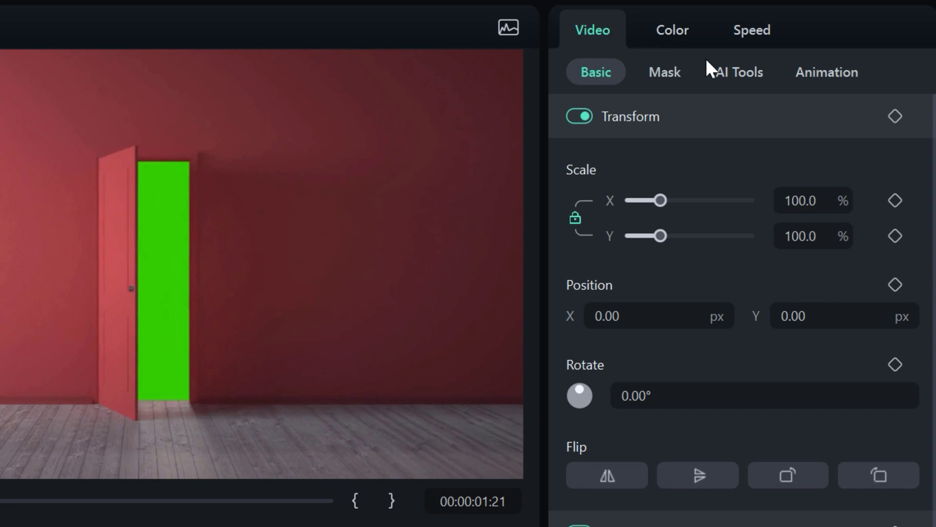
# - Enable Chroma Key on the door clip, raising Offset and lowering Tolerance
pyautogui.click(746, 74)
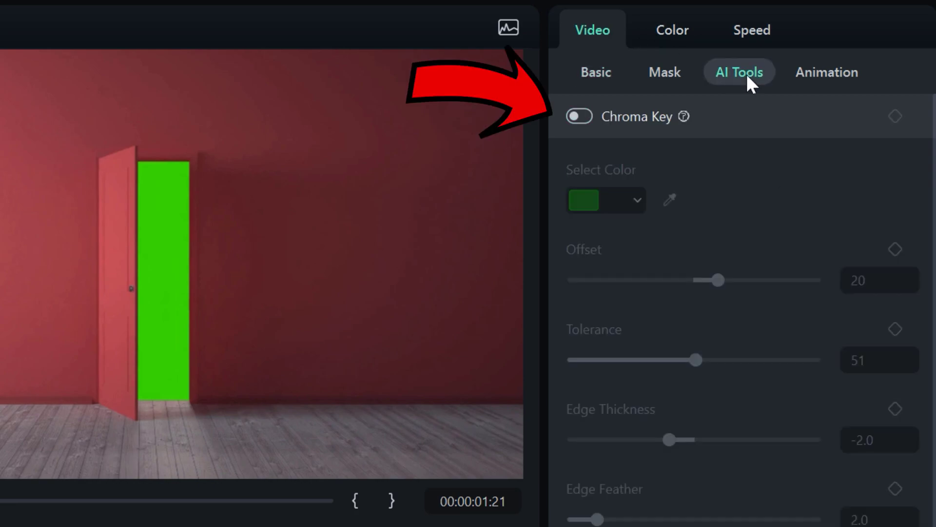
pyautogui.click(580, 116)
pyautogui.click(638, 201)
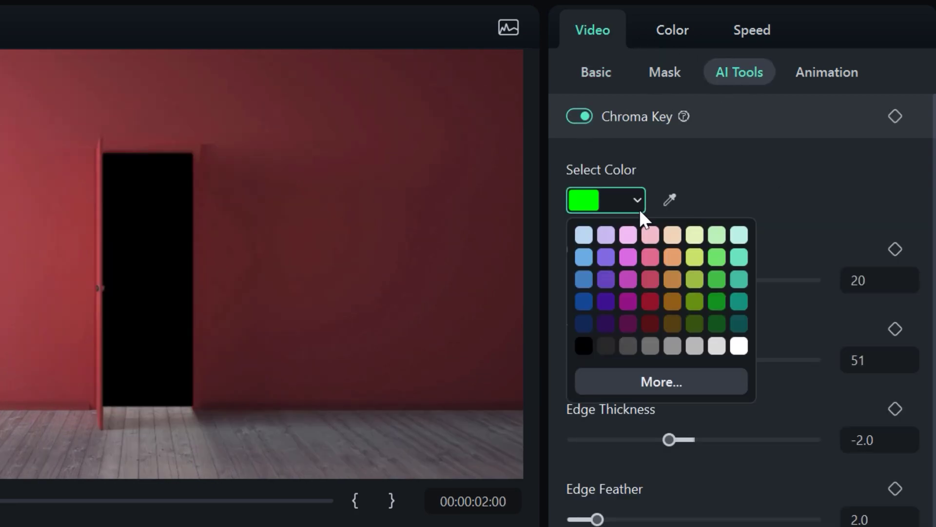
pyautogui.click(809, 194)
pyautogui.moveTo(708, 287); pyautogui.dragTo(731, 288)
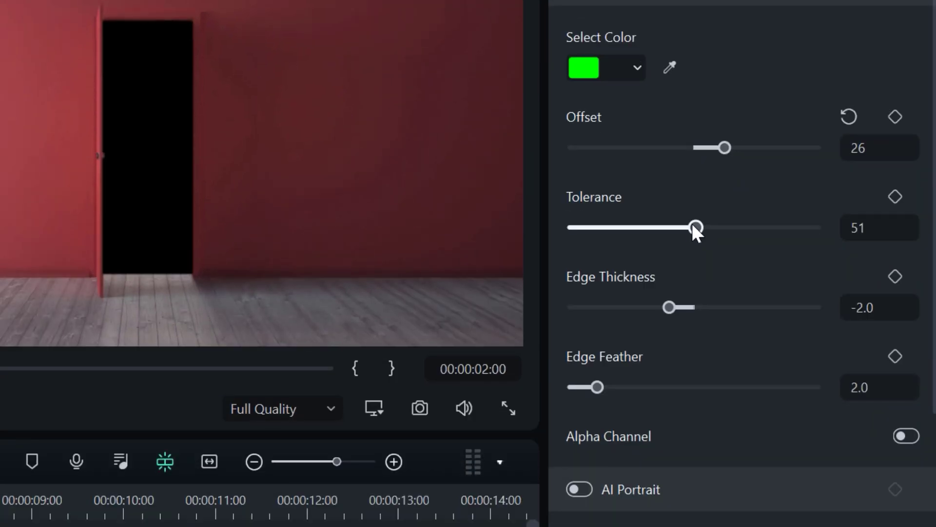
pyautogui.moveTo(695, 227); pyautogui.dragTo(639, 227)
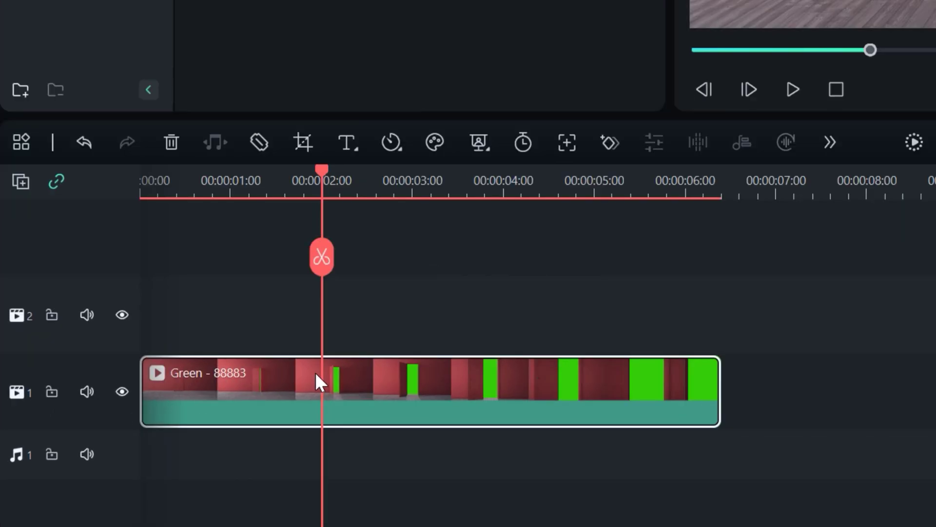
# - Move the door clip to track 2 and put the mountain image beneath, extended to match
pyautogui.moveTo(315, 375); pyautogui.dragTo(316, 335)
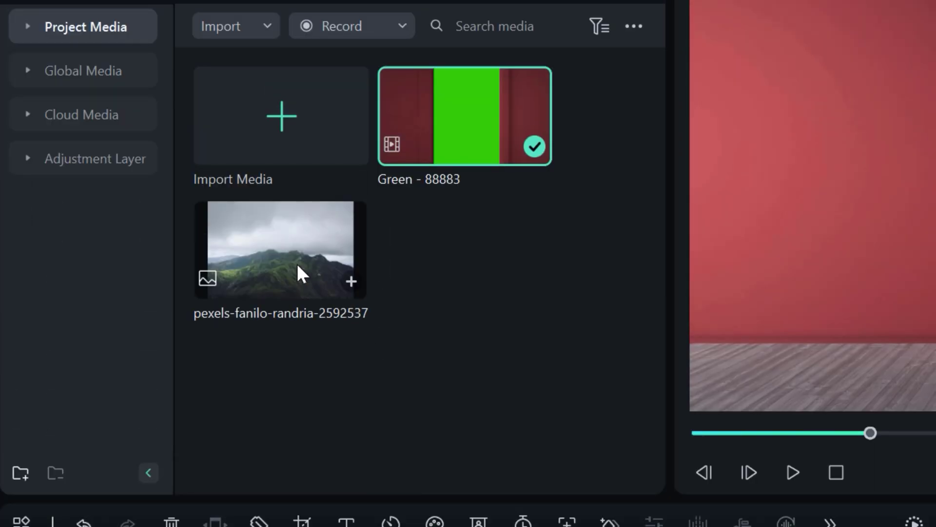
pyautogui.moveTo(296, 261); pyautogui.dragTo(150, 386)
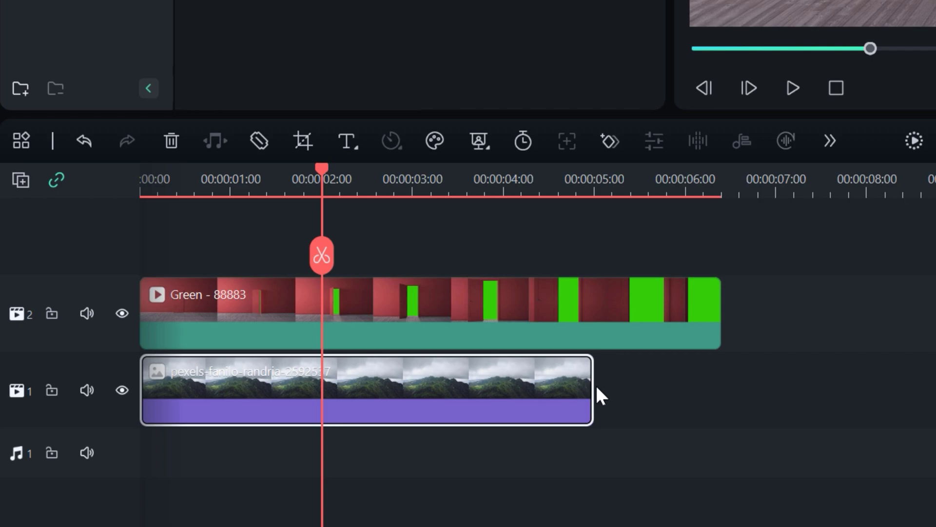
pyautogui.moveTo(591, 382); pyautogui.dragTo(720, 385)
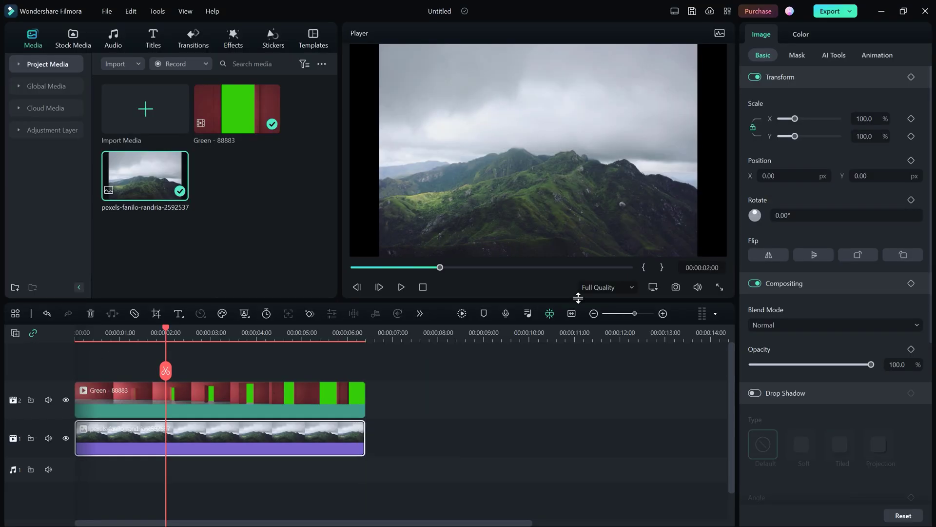
pyautogui.click(935, 91)
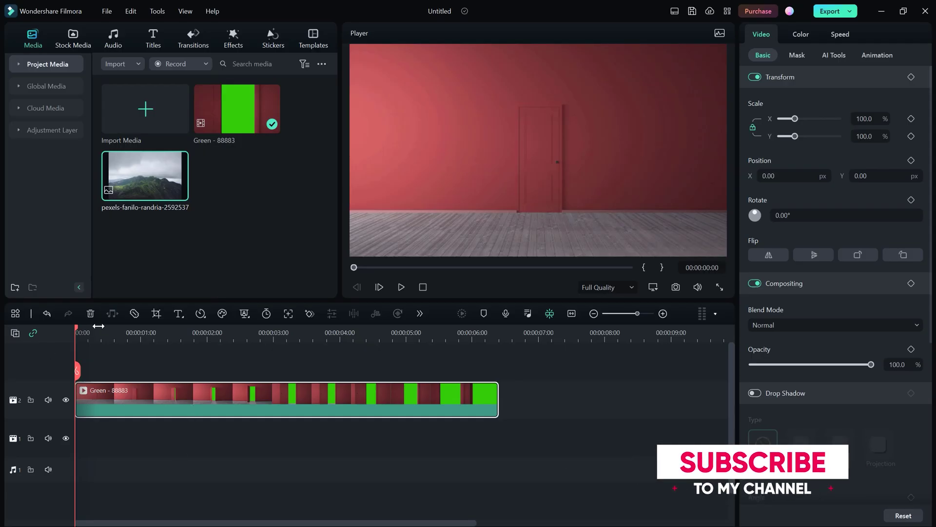
# - At 00:00:01:02, add a Draw Mask to the door clip
pyautogui.moveTo(76, 327); pyautogui.dragTo(144, 345)
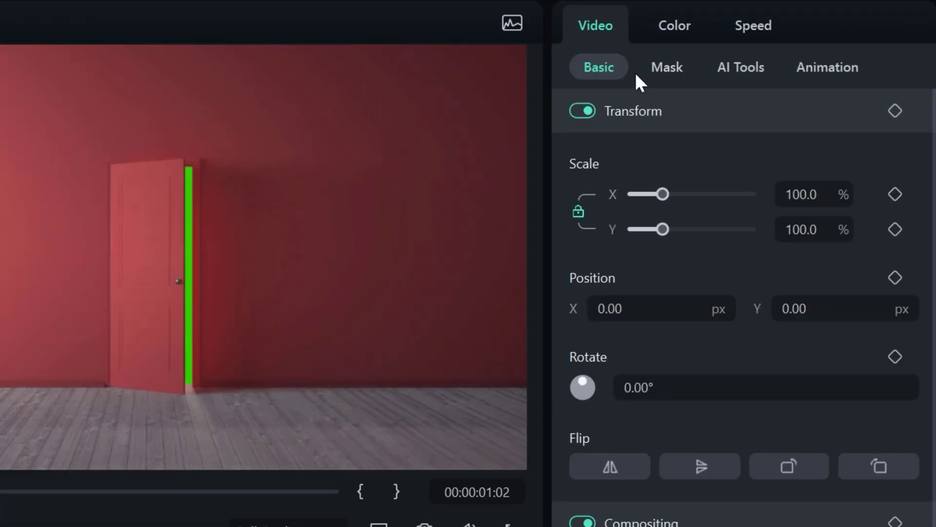
pyautogui.click(666, 69)
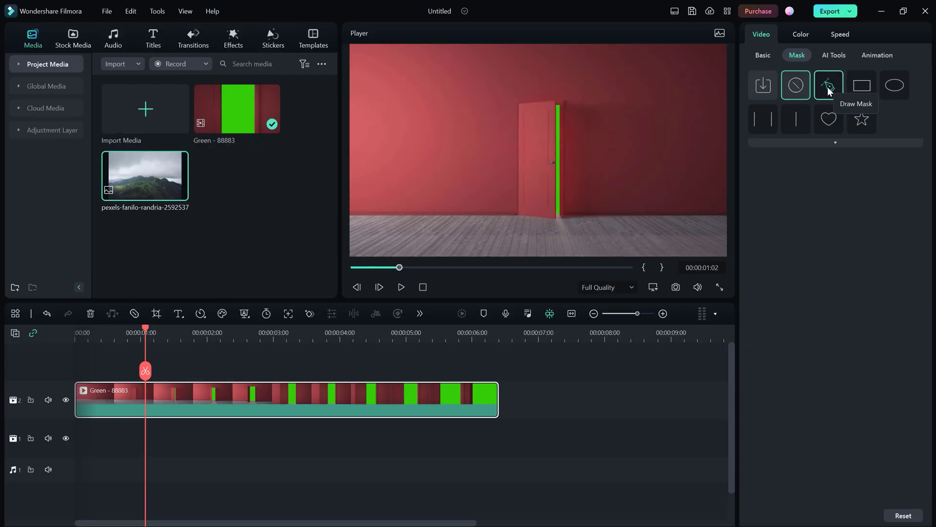
pyautogui.click(727, 131)
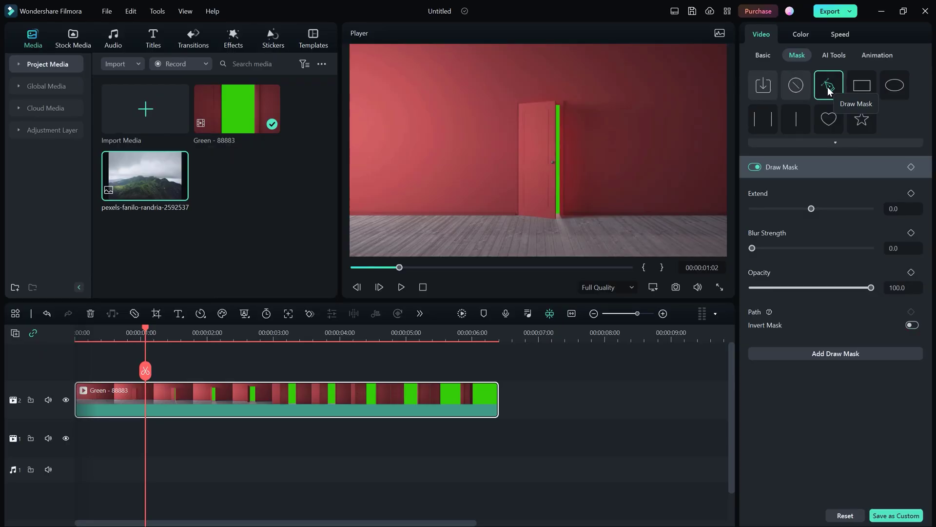
# - Set the player's preview zoom level to 100% for tracing
pyautogui.click(653, 287)
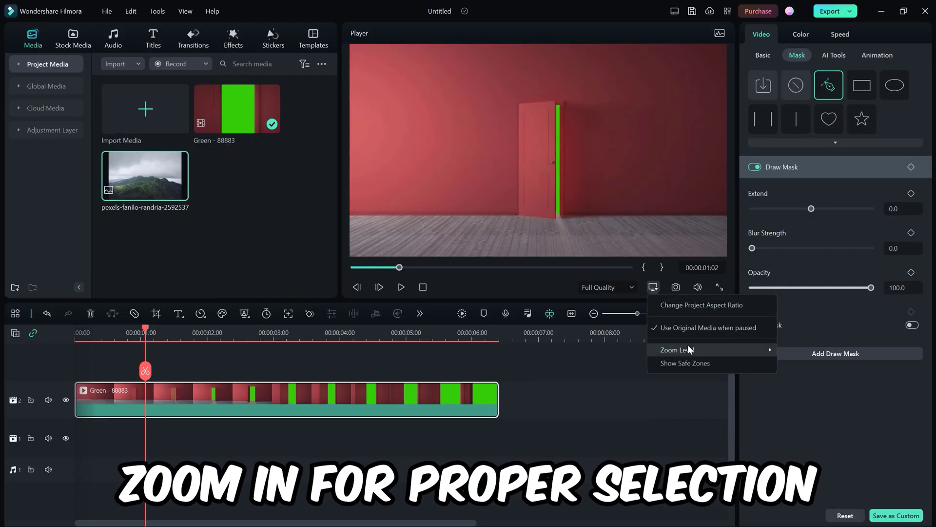
pyautogui.moveTo(688, 348)
pyautogui.click(798, 416)
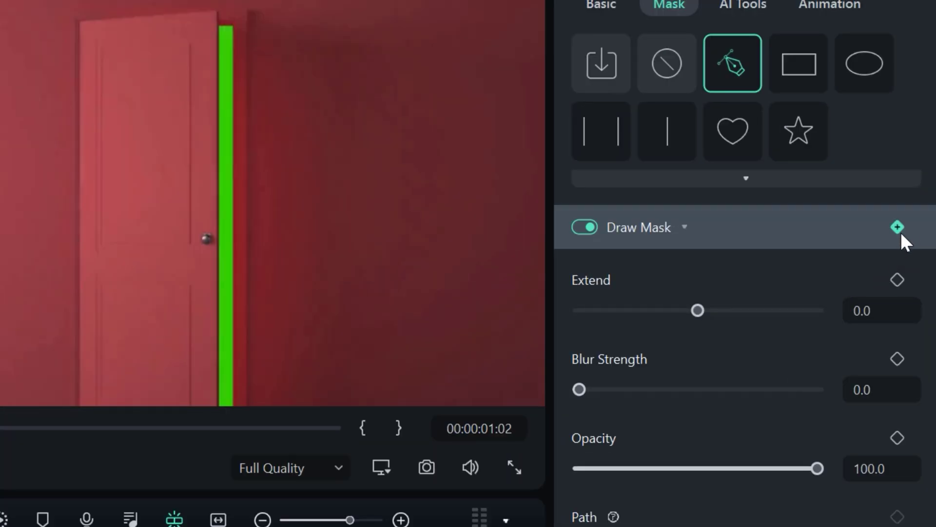
# - Keyframe the Draw Mask, outline the green door gap with points, and invert it
pyautogui.click(898, 229)
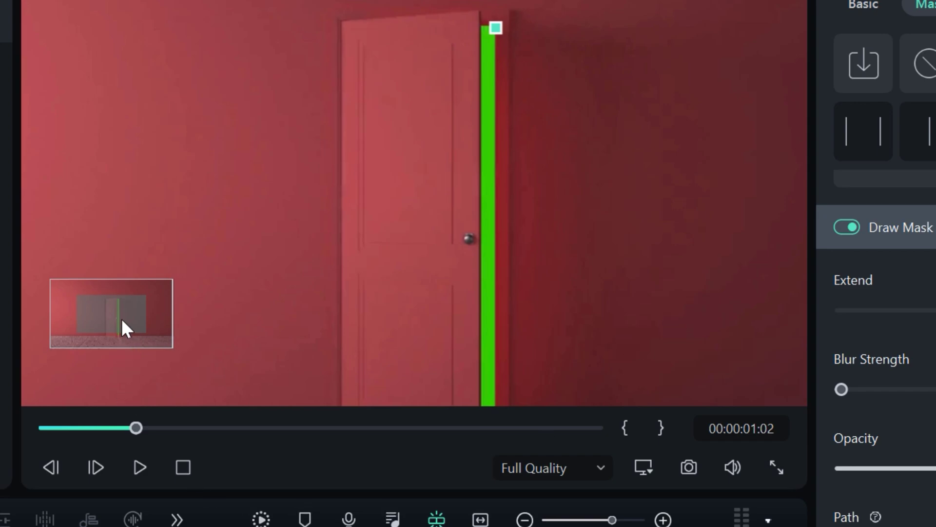
pyautogui.moveTo(122, 320); pyautogui.dragTo(118, 334)
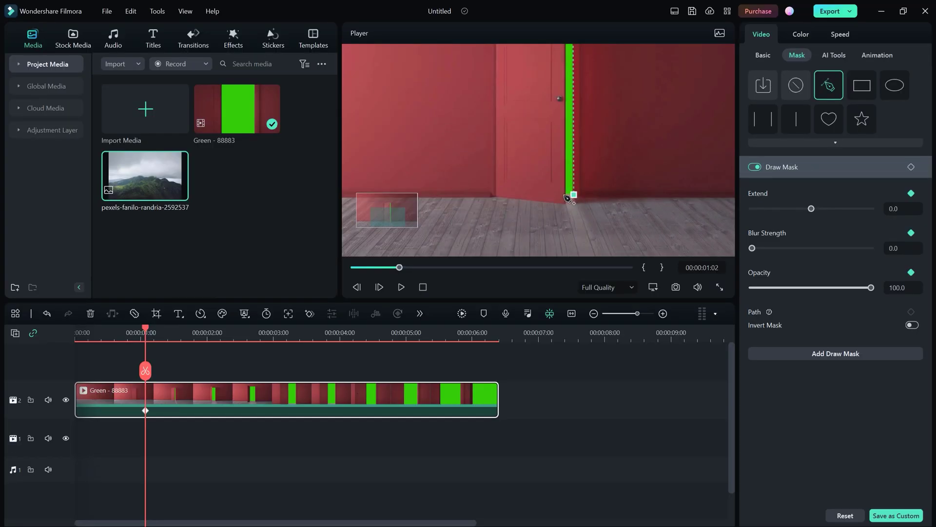
pyautogui.scroll(5, 537, 146)
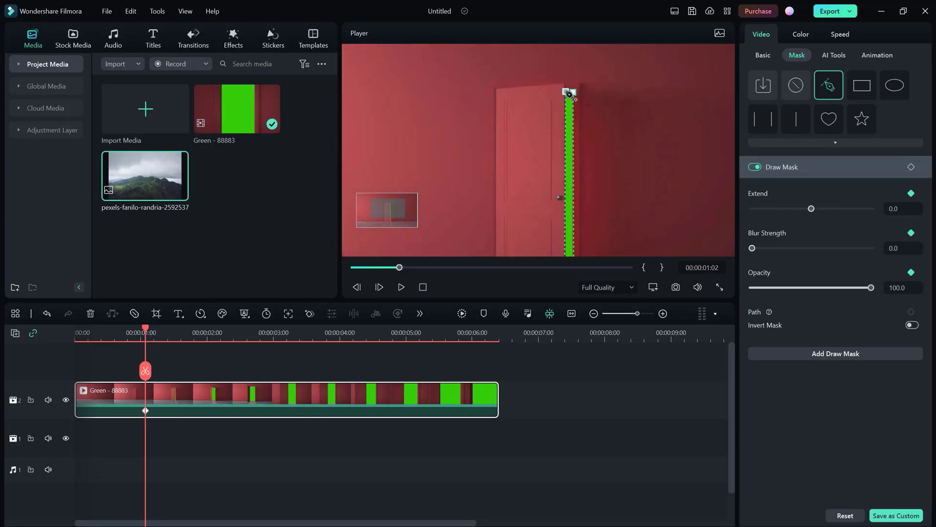
pyautogui.click(567, 91)
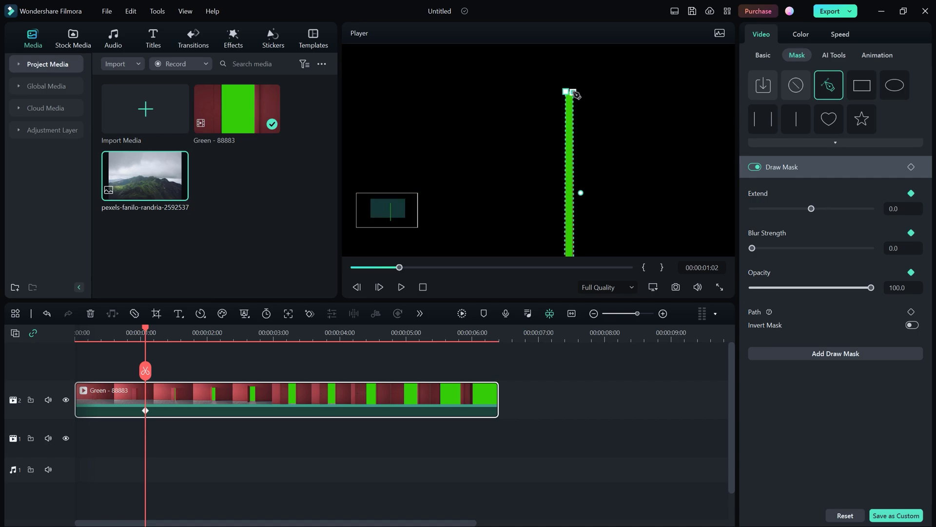
pyautogui.click(912, 324)
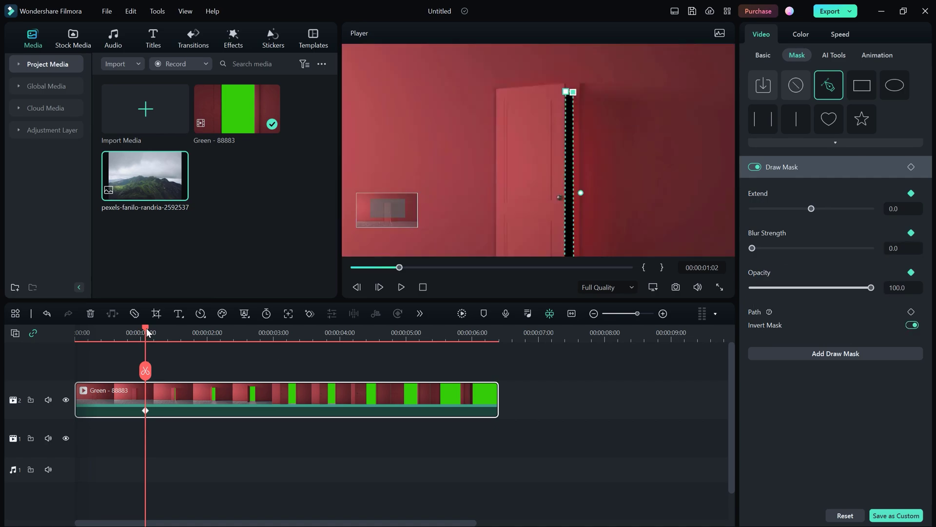
# - Step a few frames forward and reshape the mask to the wider door gap
pyautogui.moveTo(146, 333); pyautogui.dragTo(156, 333)
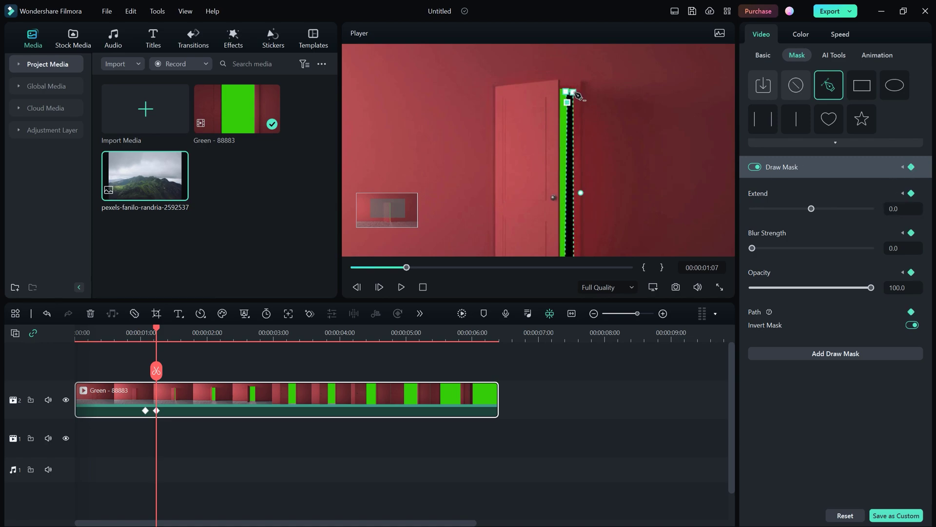
pyautogui.moveTo(577, 94); pyautogui.dragTo(592, 181)
pyautogui.press('Right')
pyautogui.press('Right')
pyautogui.press('Right')
pyautogui.press('Right')
pyautogui.press('Right')
pyautogui.press('Right')
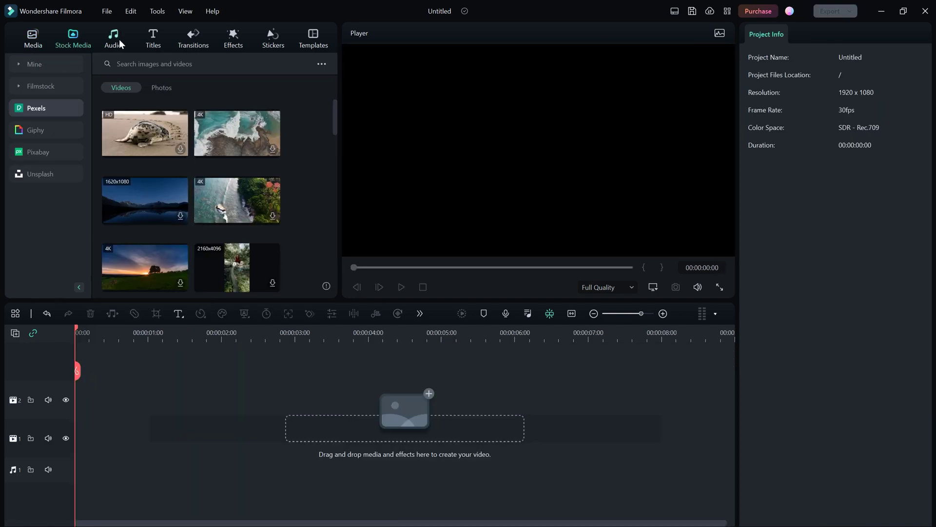
# - Browse the Audio, Titles and Transitions libraries
pyautogui.scroll(-3, 227, 157)
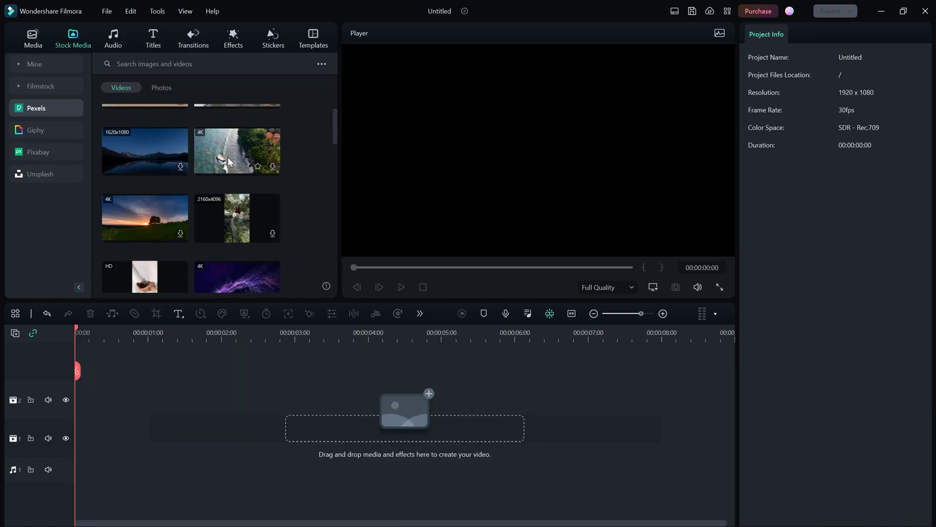
pyautogui.click(113, 40)
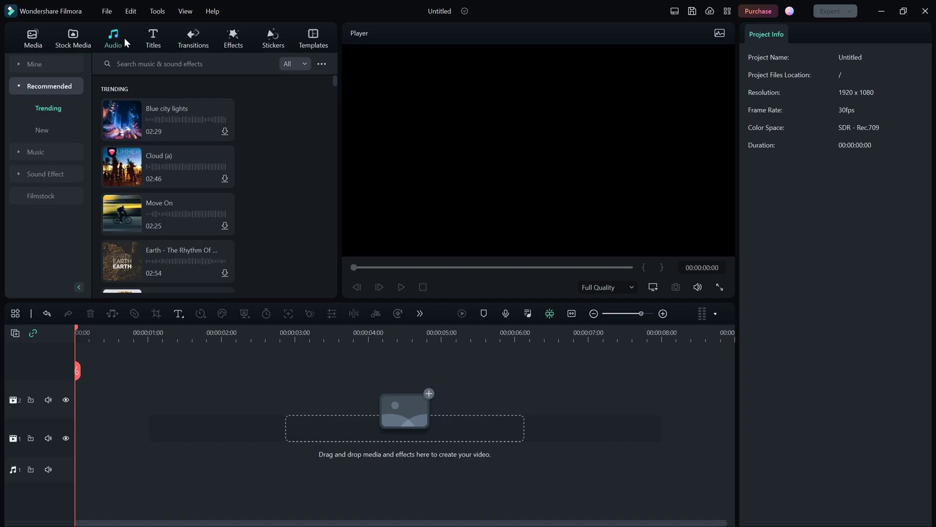
pyautogui.click(161, 43)
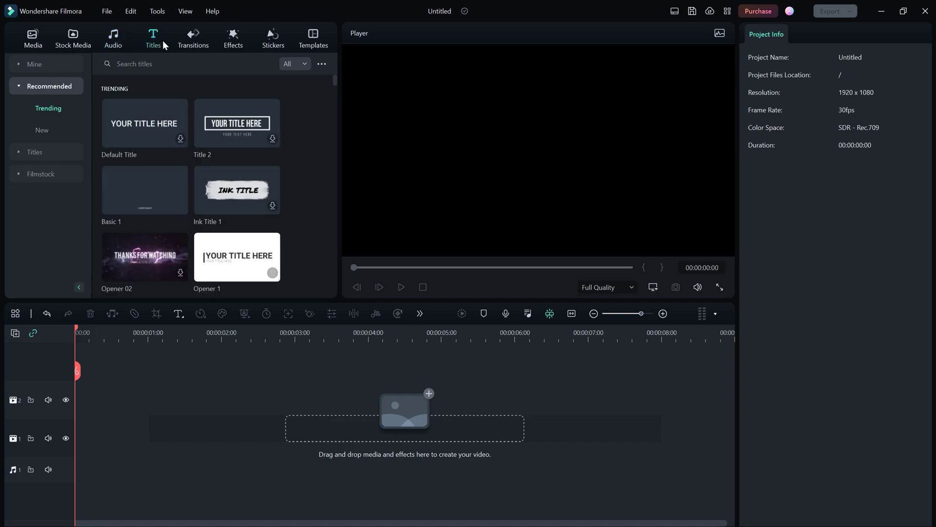
pyautogui.click(207, 40)
pyautogui.click(235, 43)
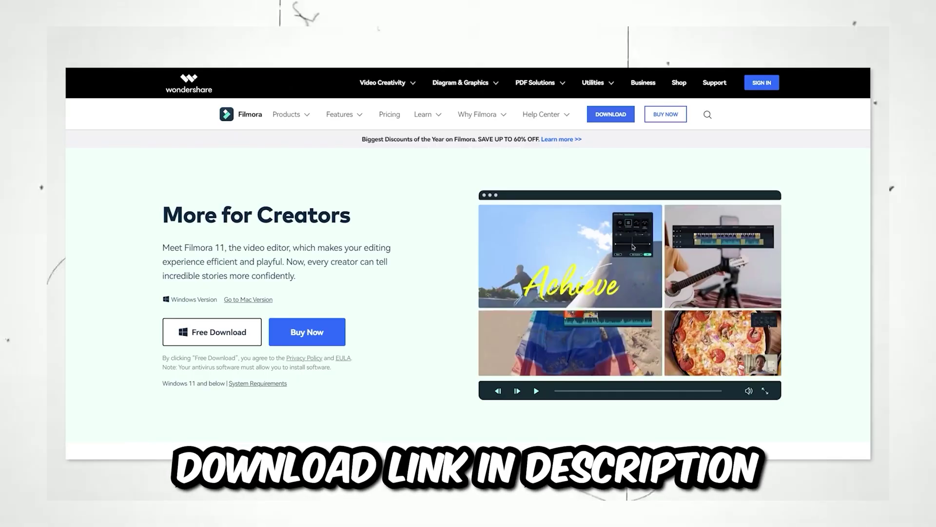